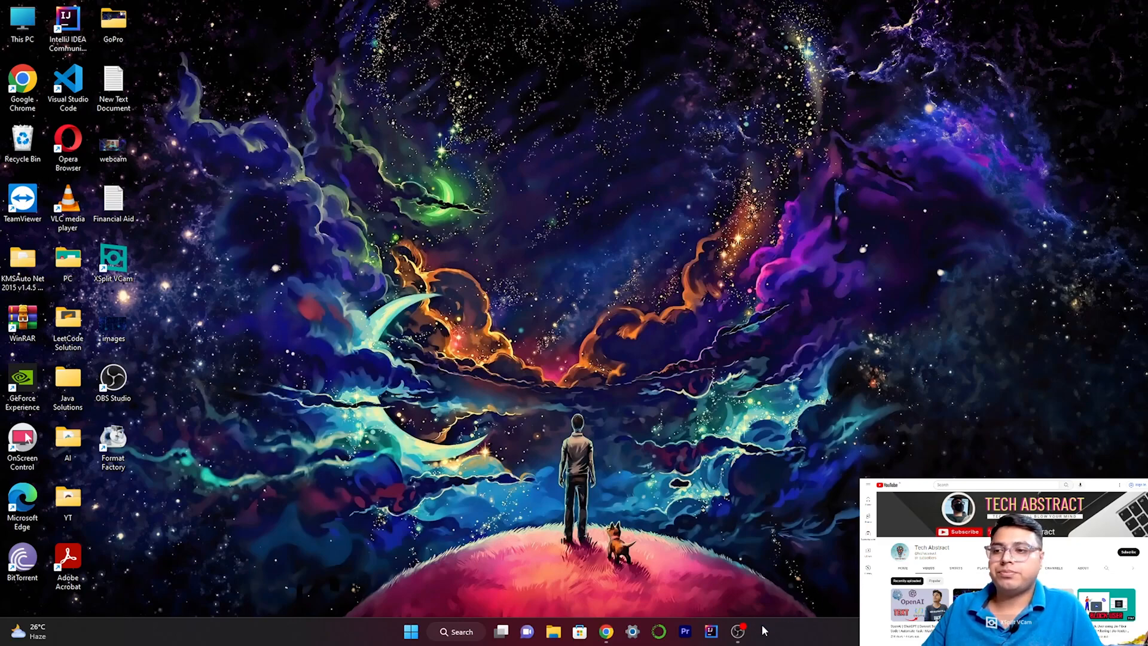
Switch to Chrome, open OpenAI's DALL·E 2 site from the search results and log in to the account.
left_click(610, 626)
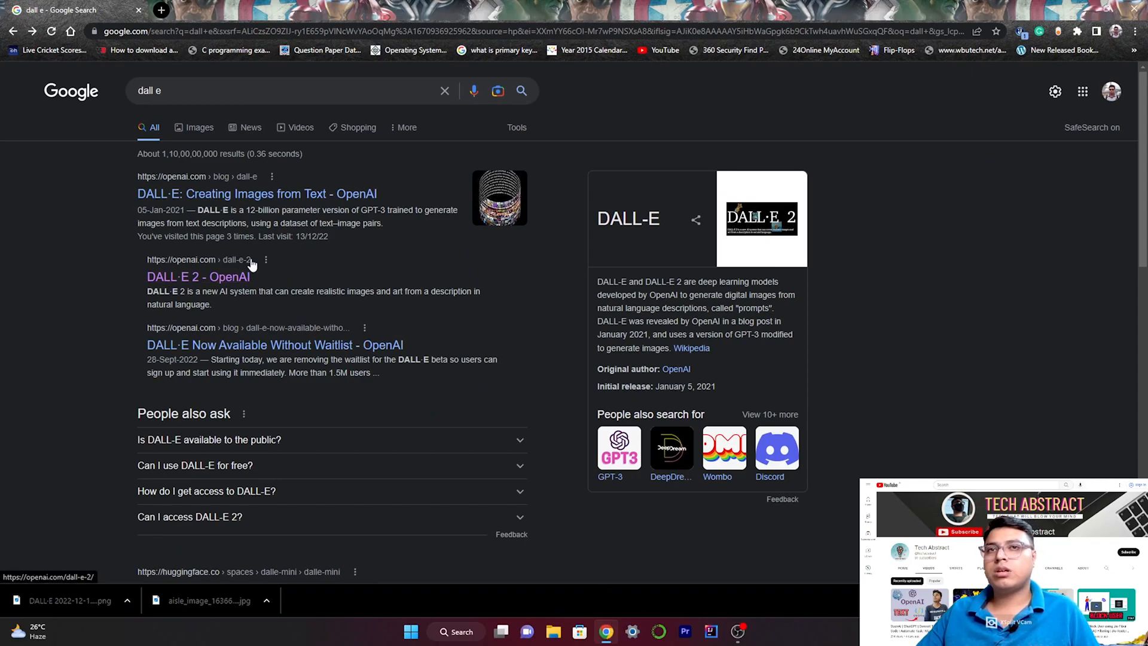
left_click(215, 285)
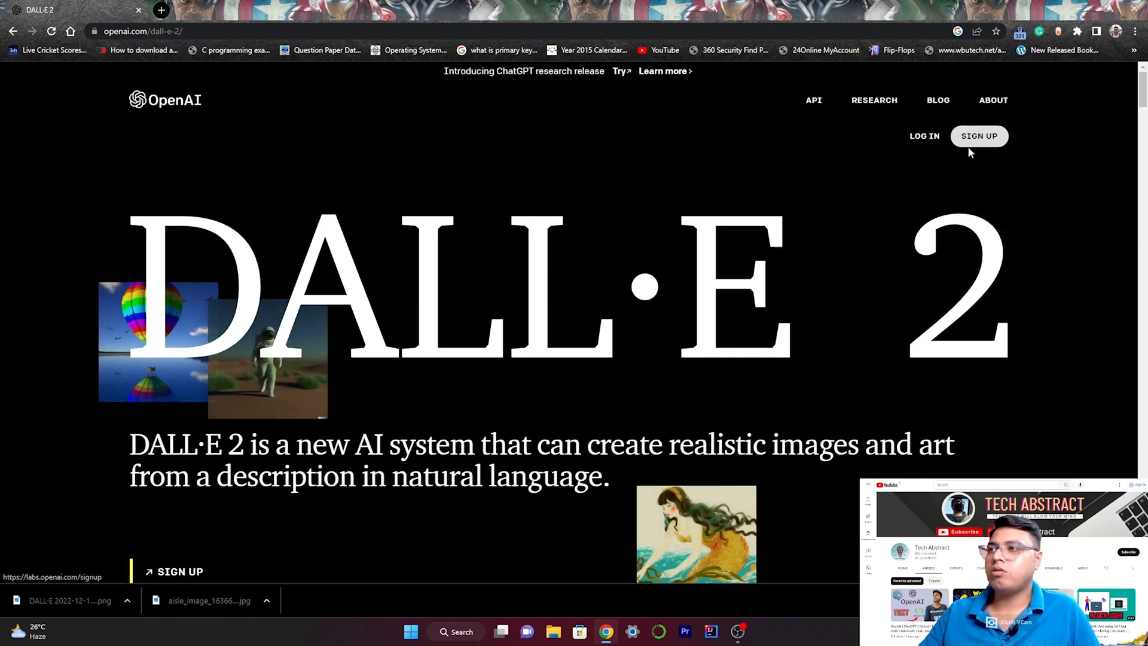
left_click(927, 139)
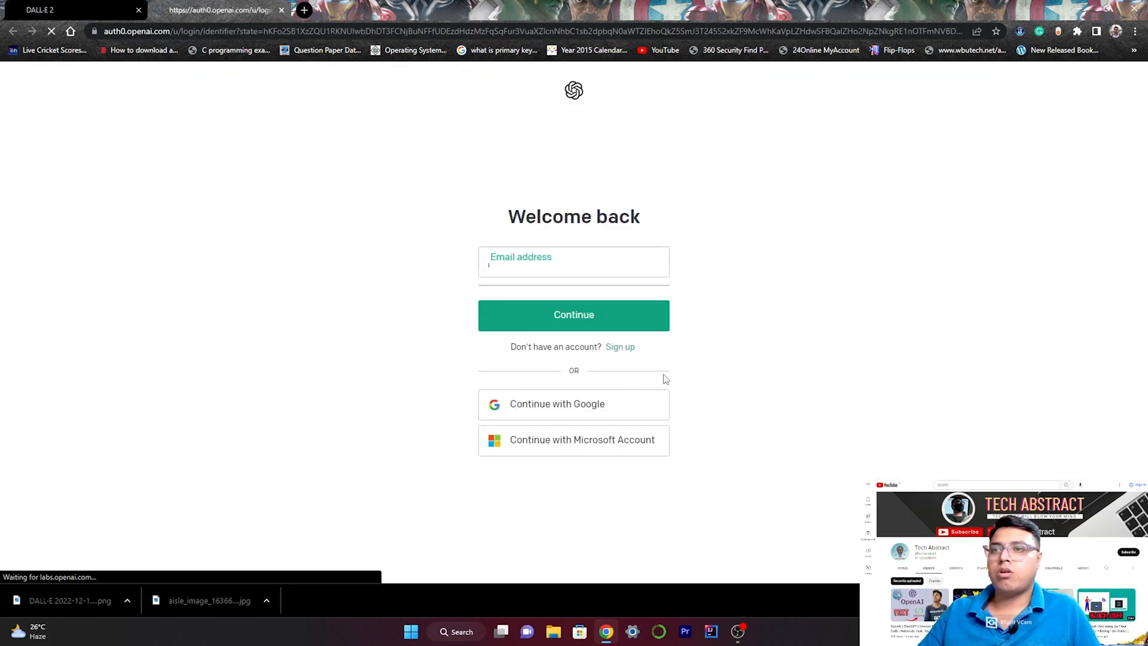
left_click(544, 431)
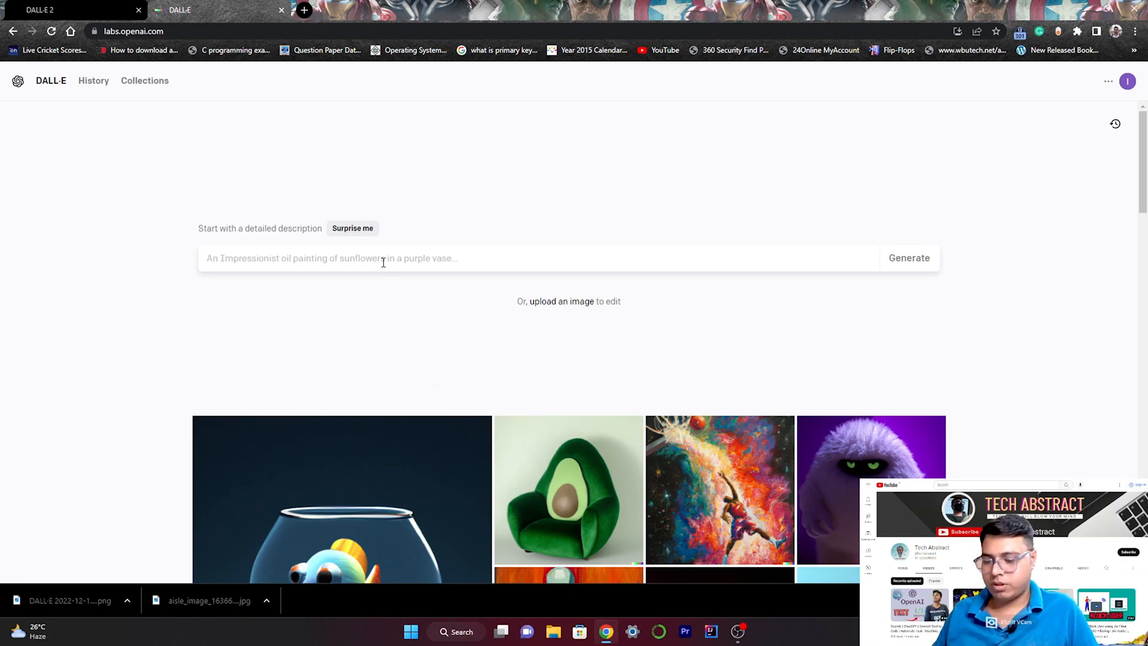
left_click(542, 303)
left_click(370, 137)
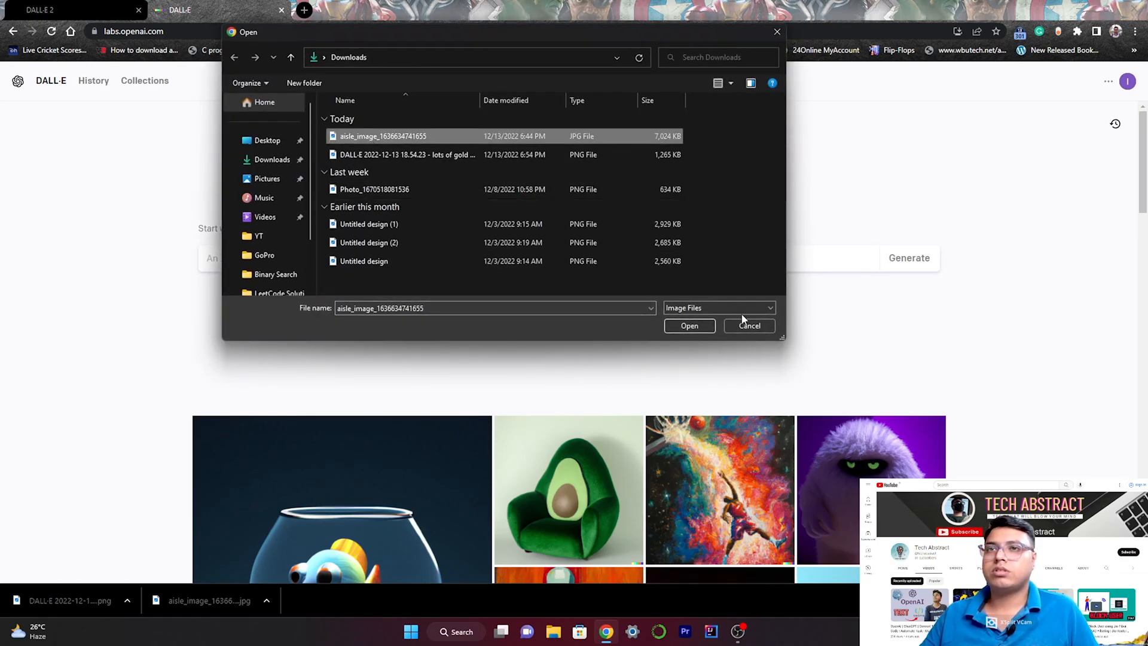
left_click(689, 325)
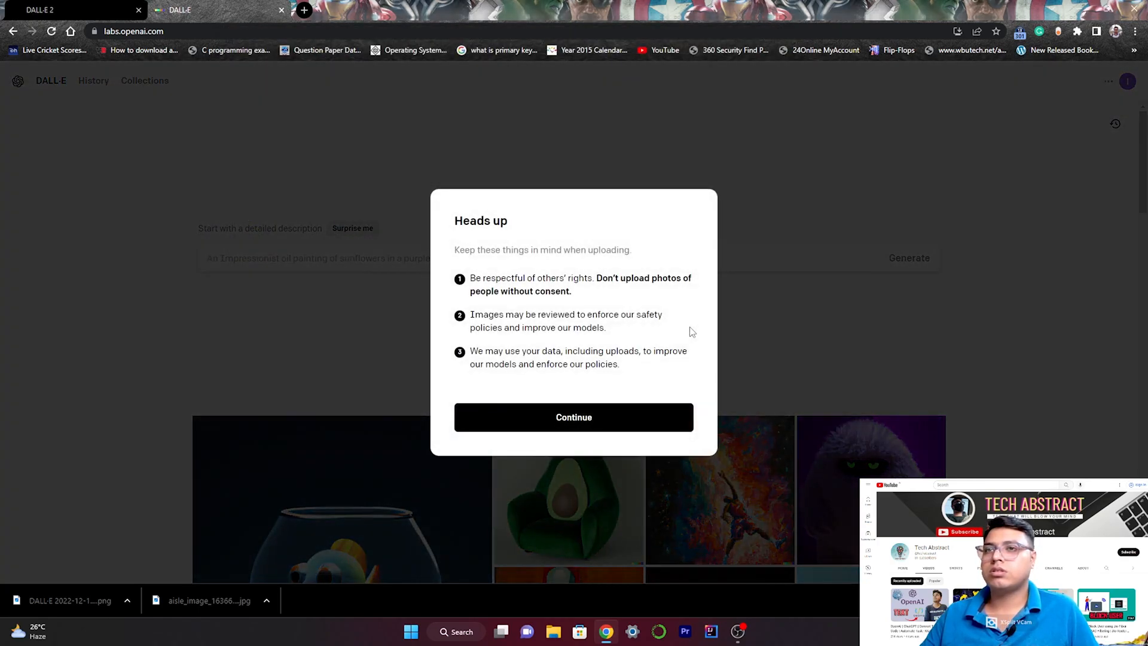
left_click(590, 419)
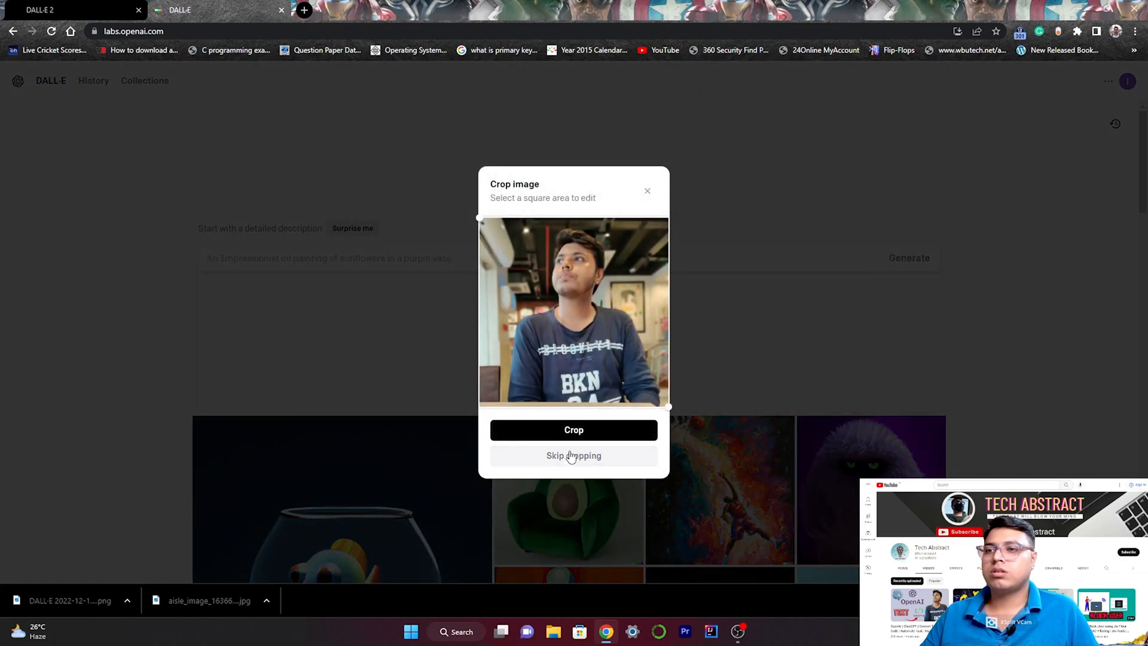
left_click(573, 433)
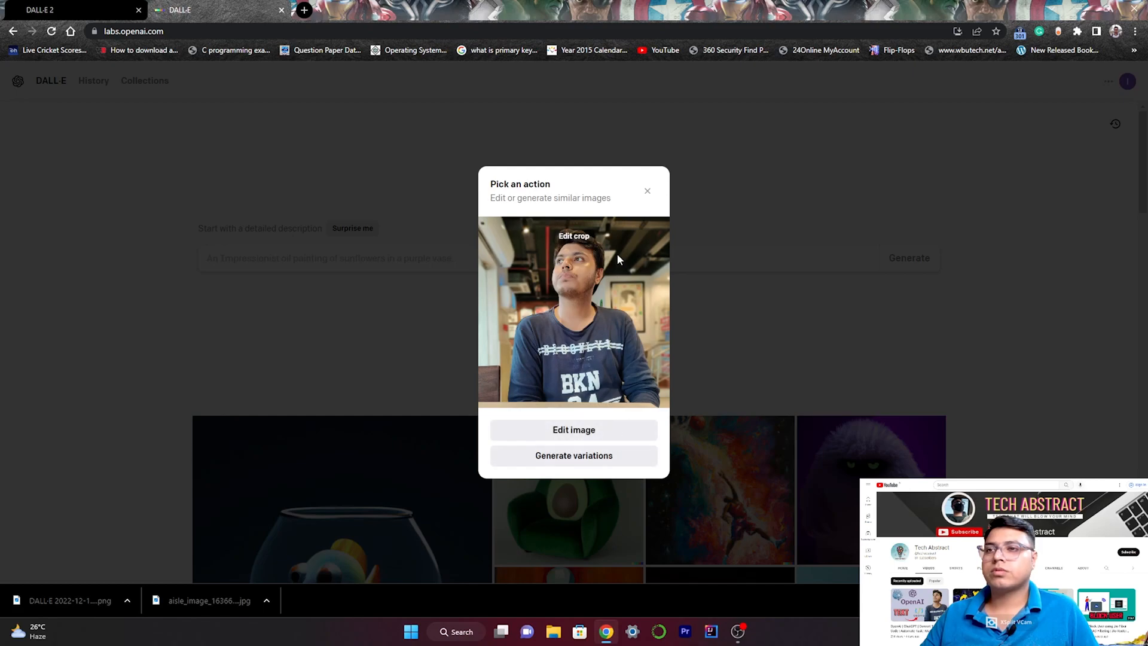
Edit the uploaded photo by erasing the hair area around the top of the head and generate a replacement with the prompt "cap".
left_click(588, 434)
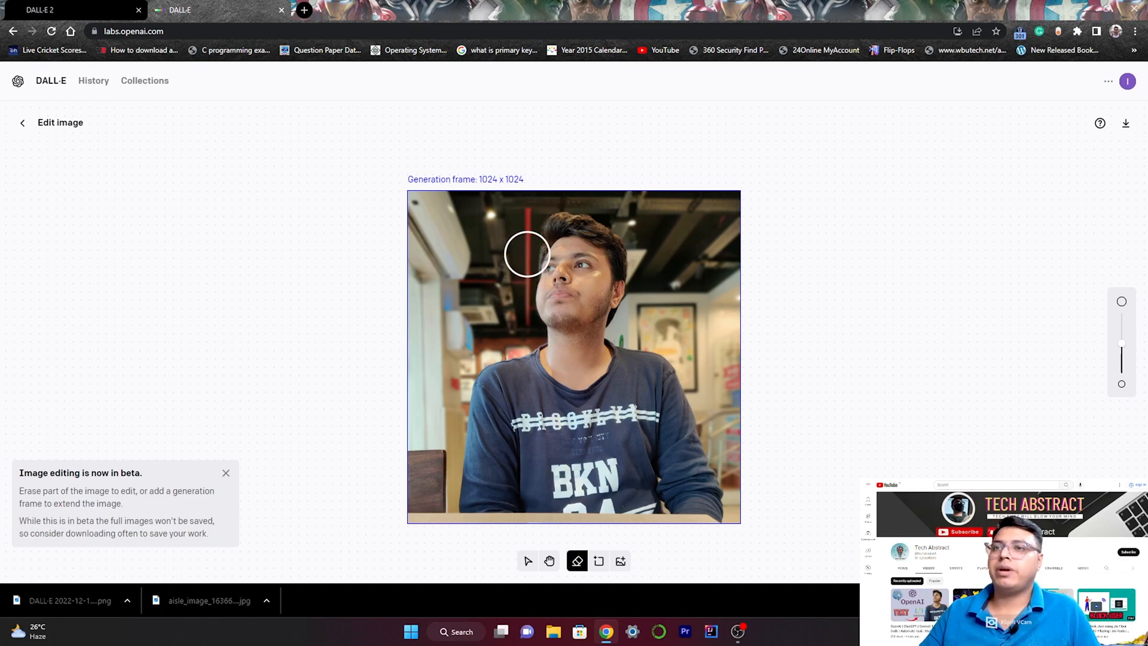
mouse_move(526, 257)
left_mouse_down()
mouse_move(546, 227)
mouse_move(590, 226)
mouse_move(633, 271)
mouse_move(577, 227)
left_mouse_up()
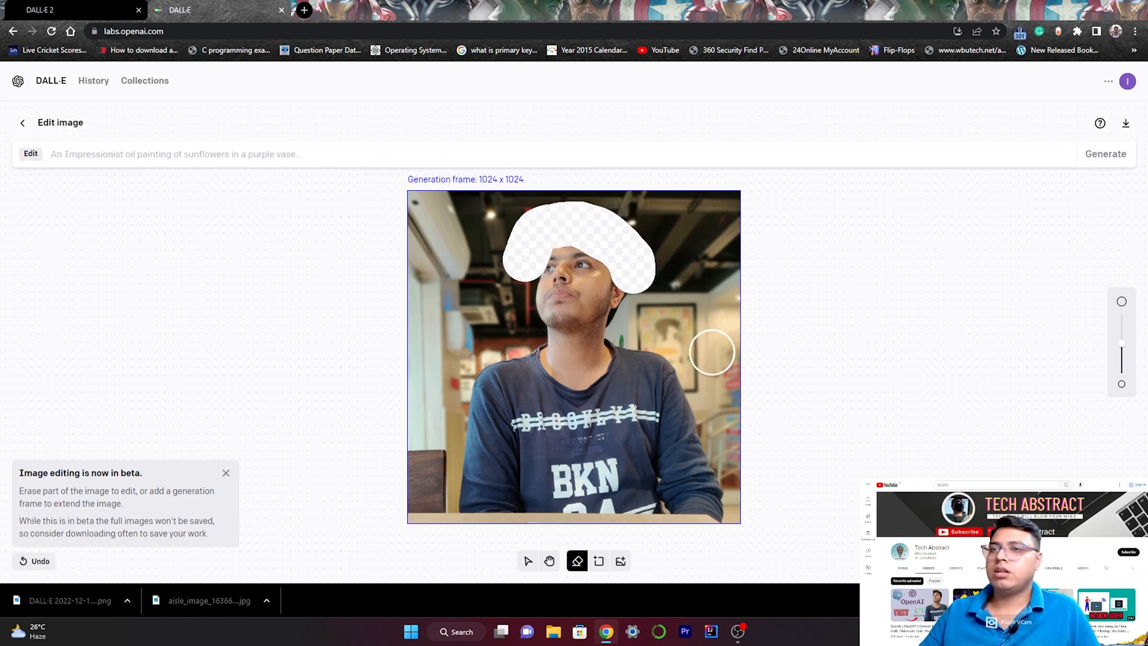
left_click(364, 159)
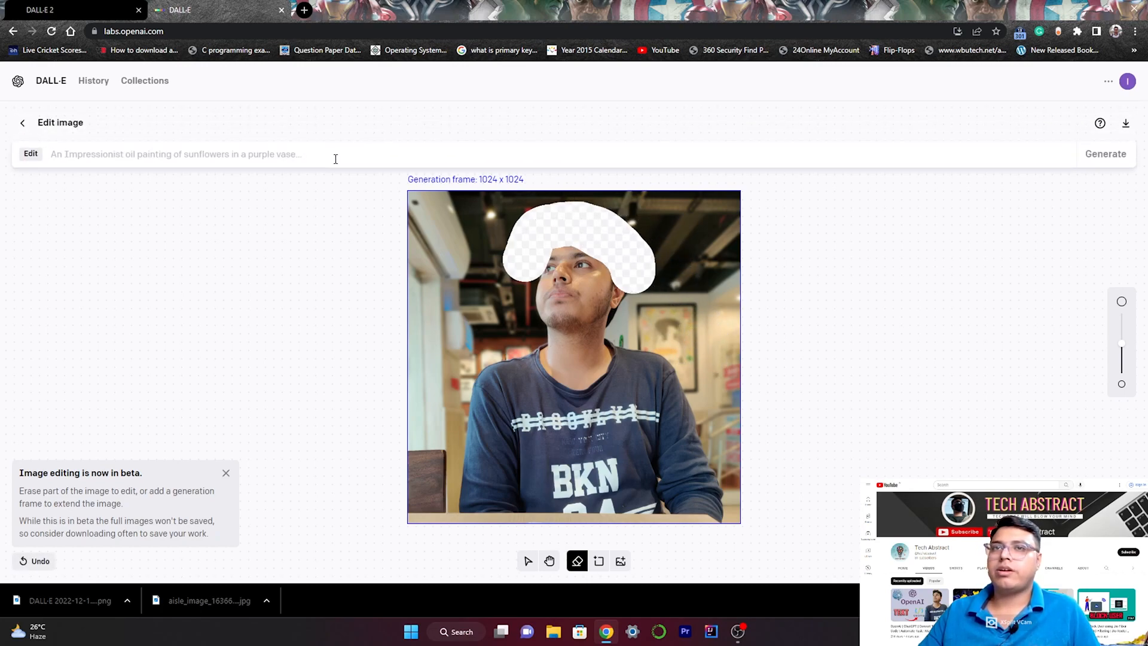
type("cap")
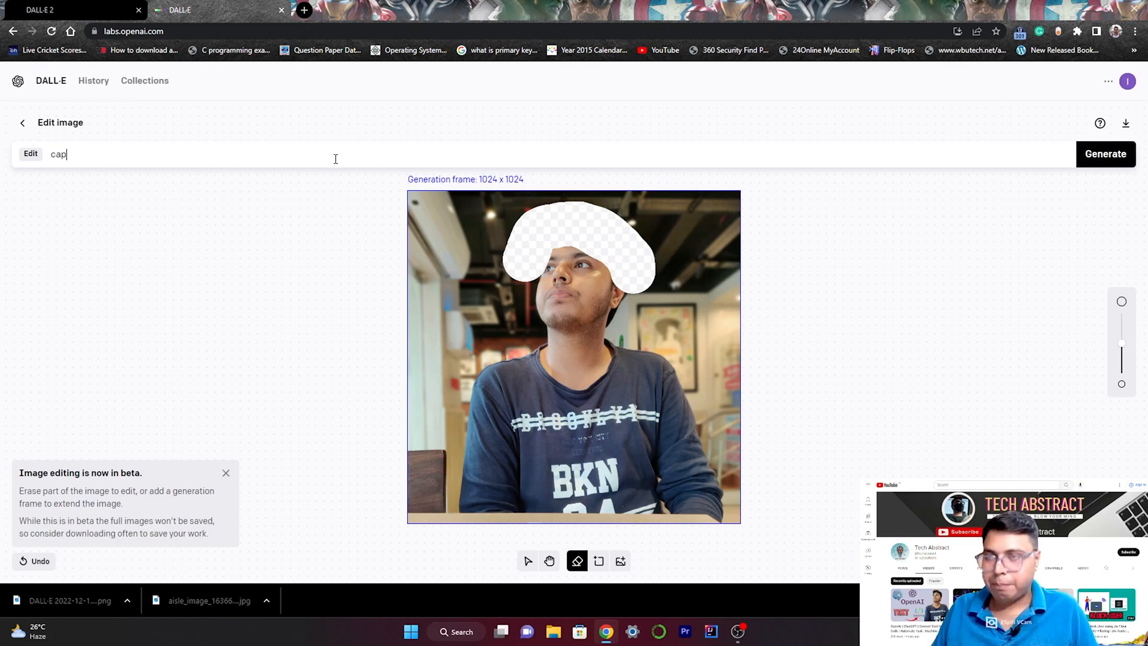
left_click(1111, 154)
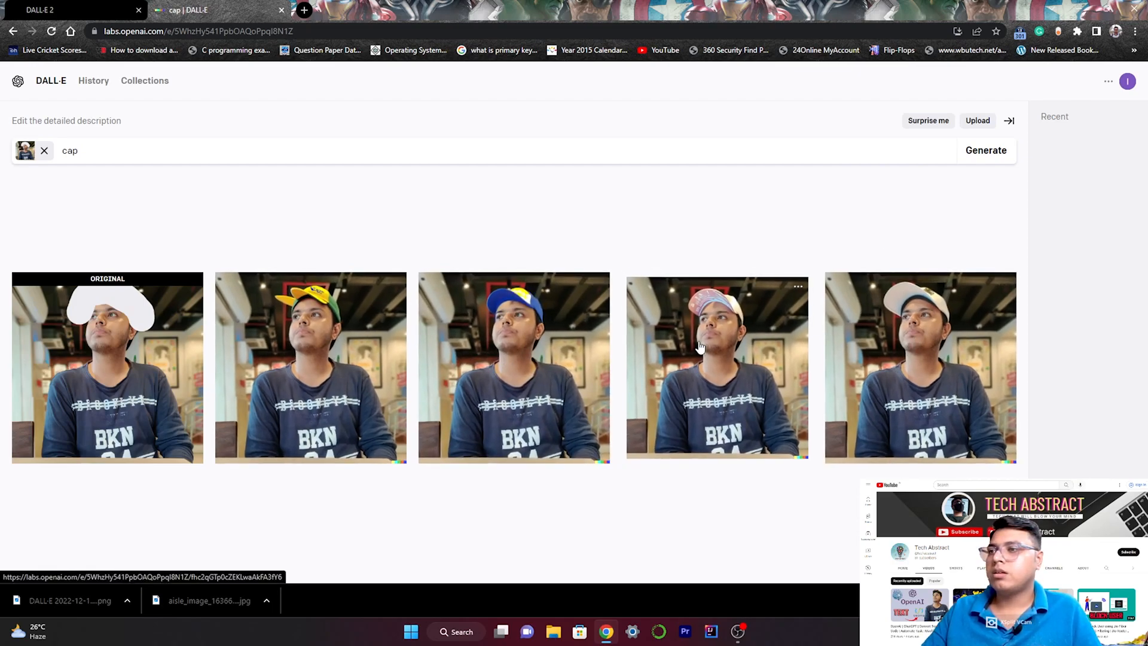
Edit the variation with the pink patterned cap, erasing the mouth and chin area, and generate results with the prompt "capbeard".
left_click(754, 341)
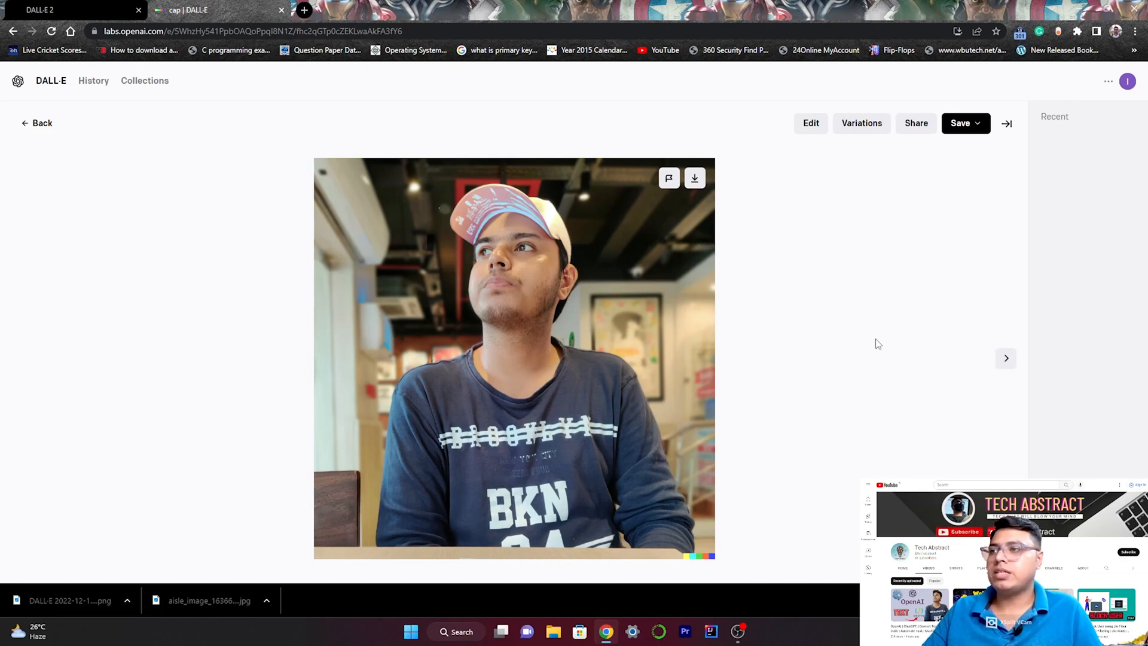
left_click(810, 122)
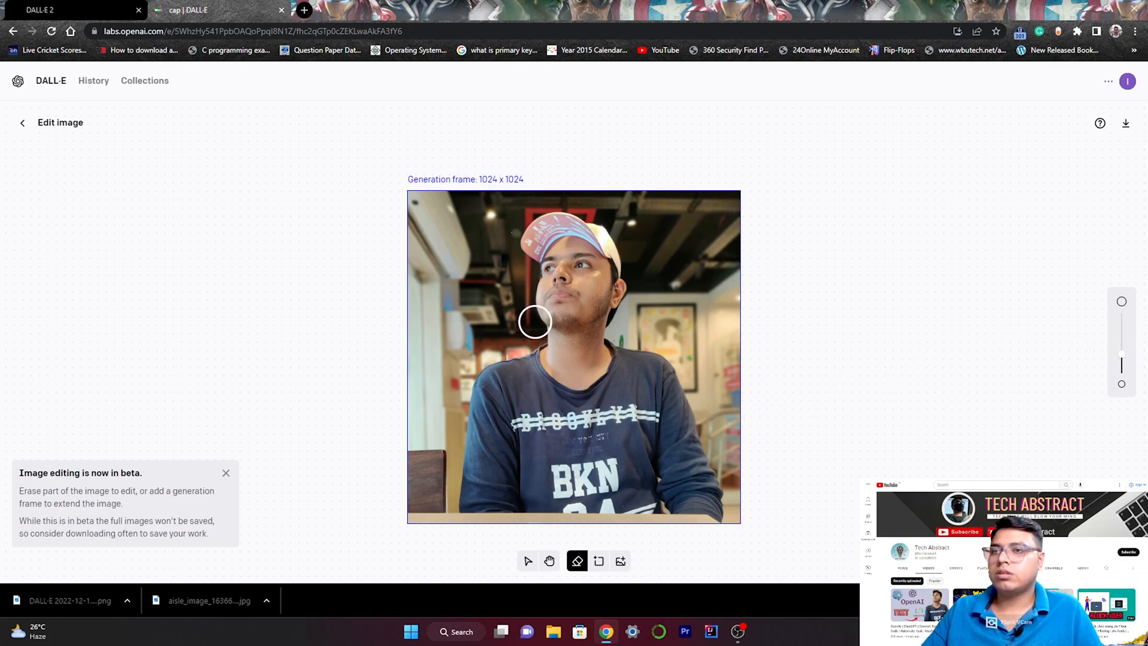
mouse_move(526, 302)
left_mouse_down()
mouse_move(553, 320)
mouse_move(598, 314)
mouse_move(603, 290)
mouse_move(544, 308)
left_mouse_up()
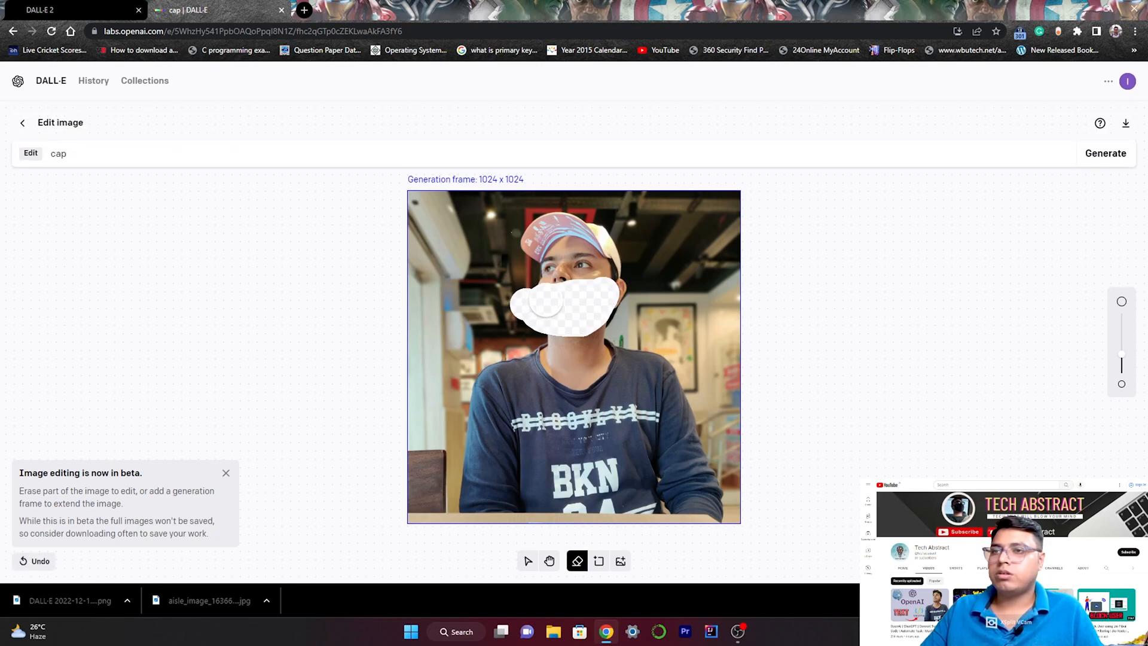
left_click(393, 154)
type("bea")
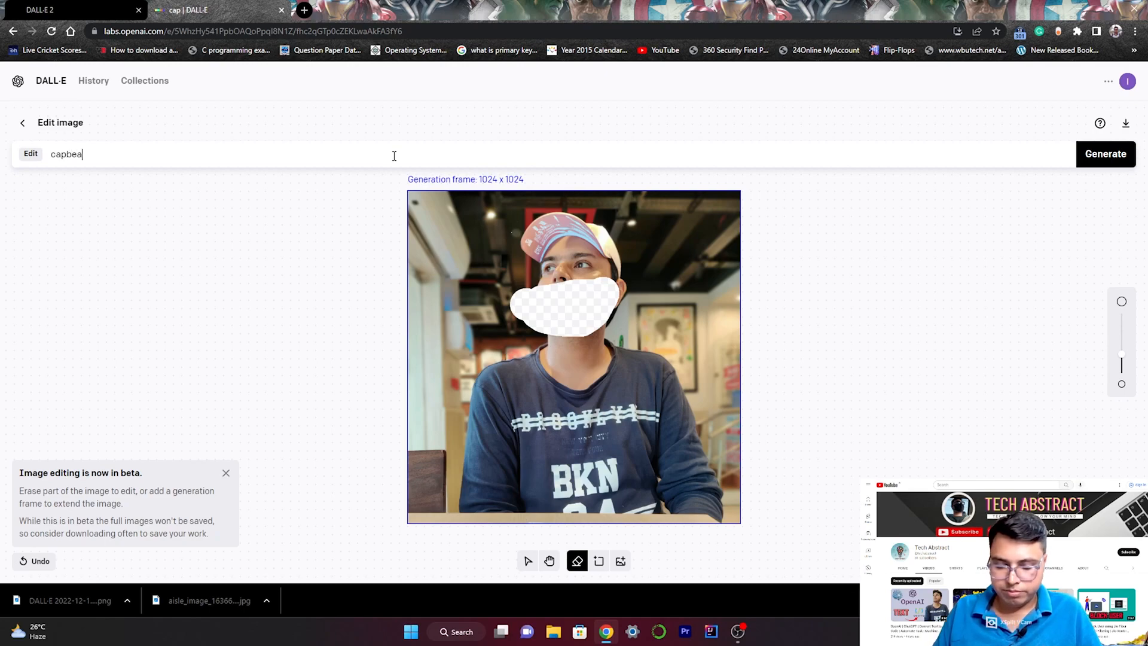
type("rd")
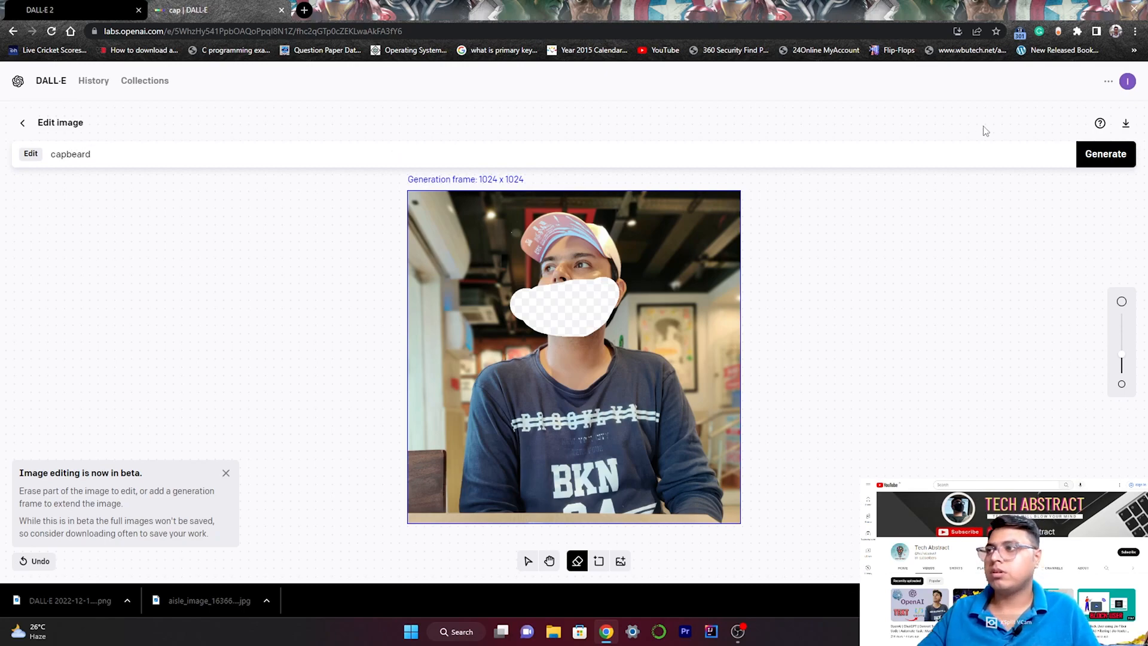
left_click(1100, 157)
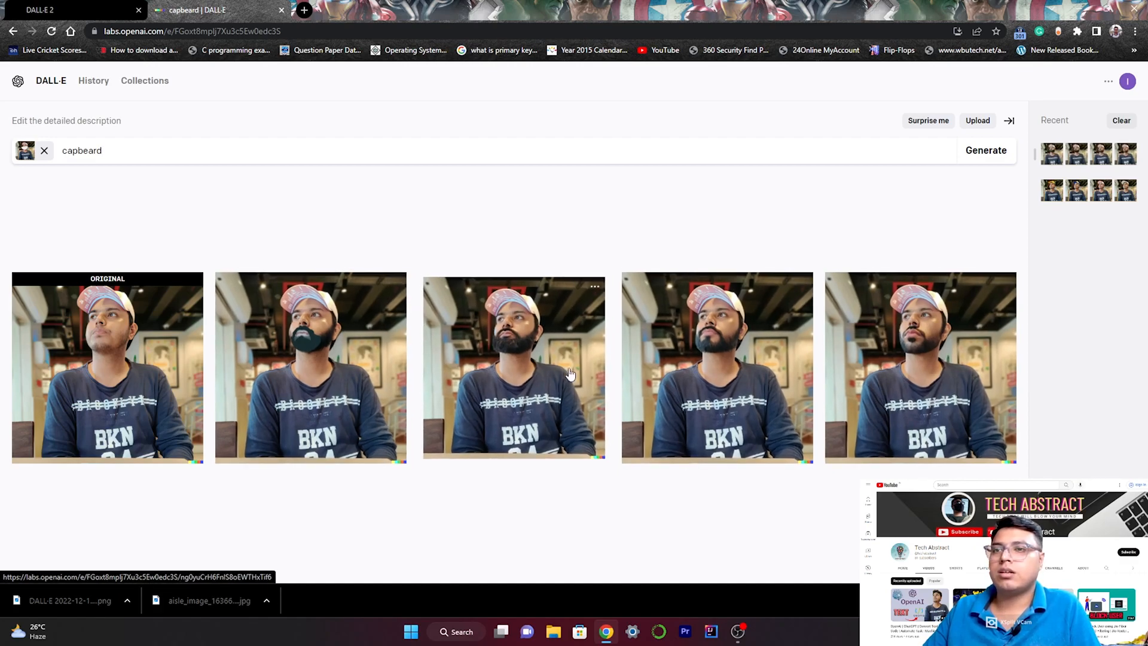
Erase the eye area of the second bearded variation with a smaller brush, generate with the prompt "capbeardspecs", and open the blue-glasses result.
left_click(538, 371)
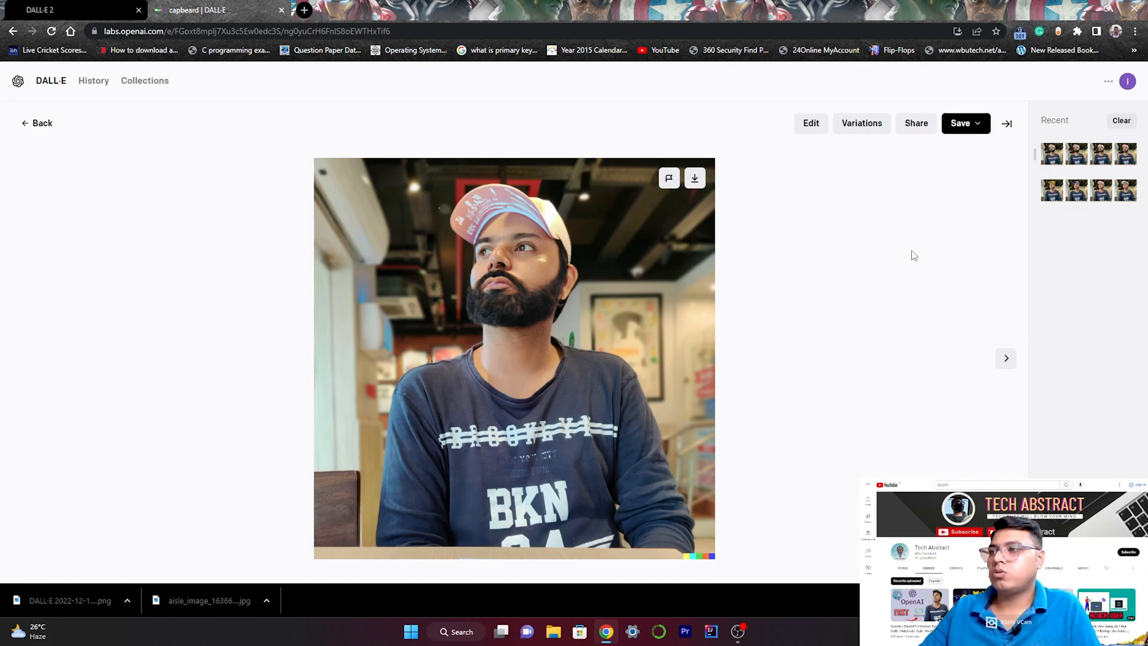
left_click(815, 134)
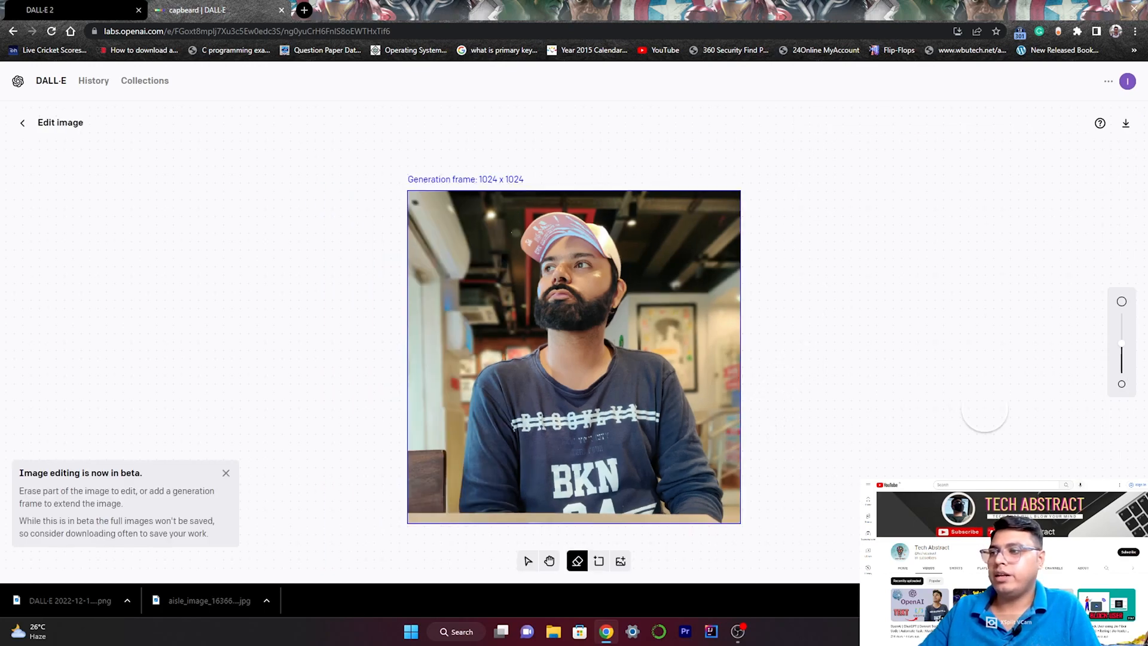
left_click_drag(1121, 342, 1122, 356)
left_click_drag(536, 270, 602, 267)
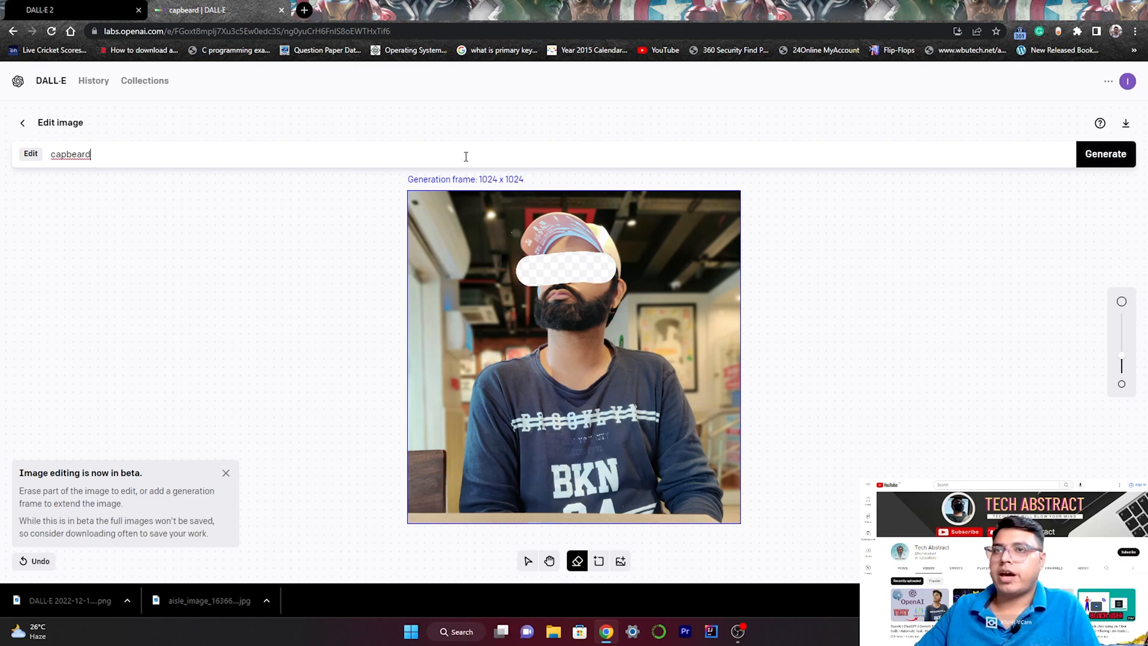
type("specs")
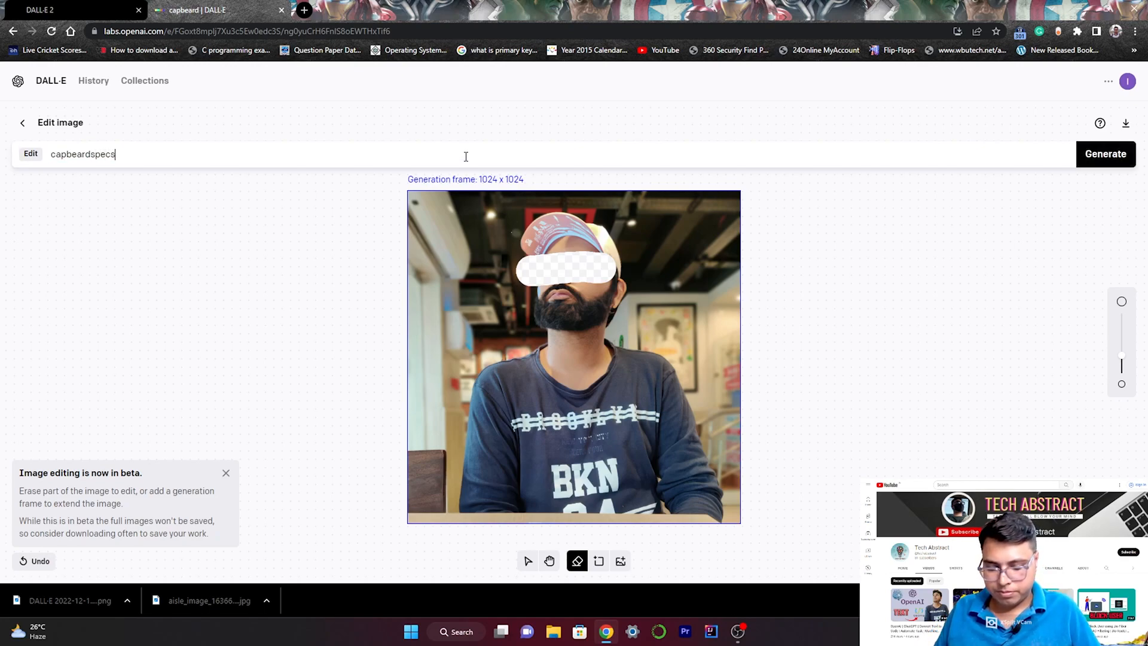
left_click(1105, 154)
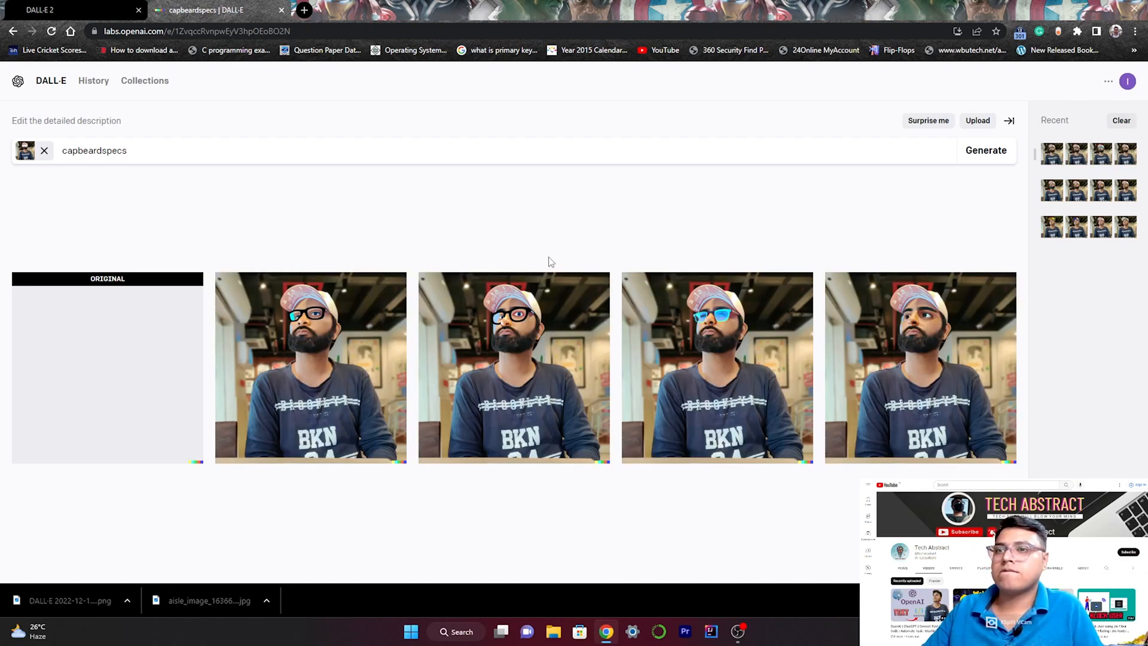
left_click(728, 396)
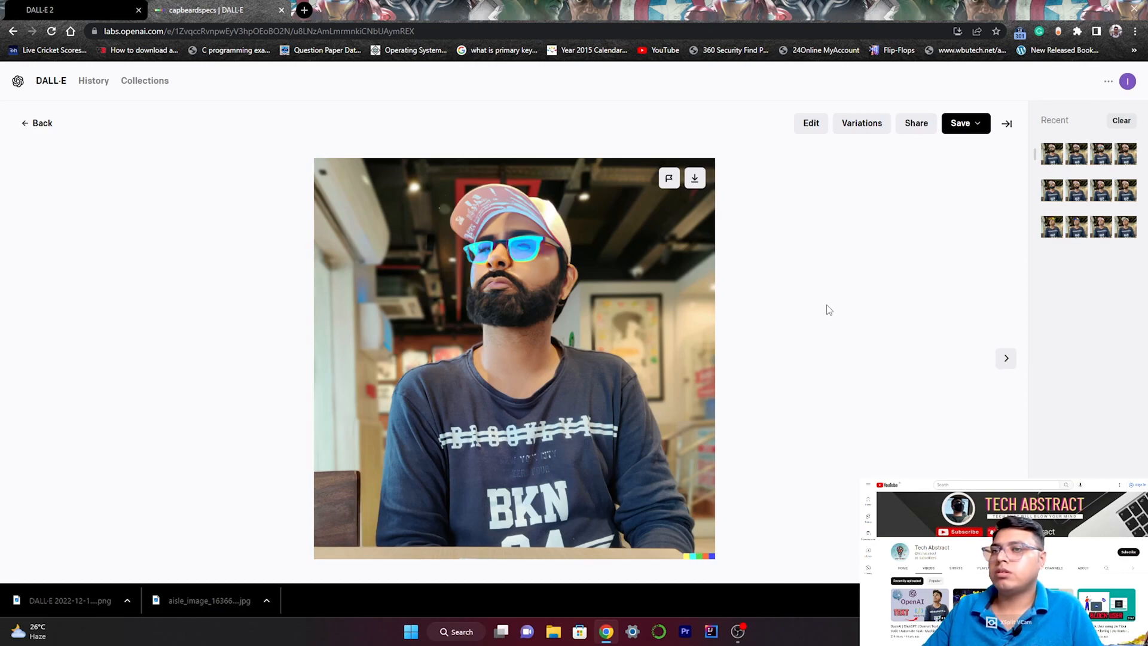
Return to the DALL·E start page and generate images from the description "a car is flying over the sky".
left_click(45, 83)
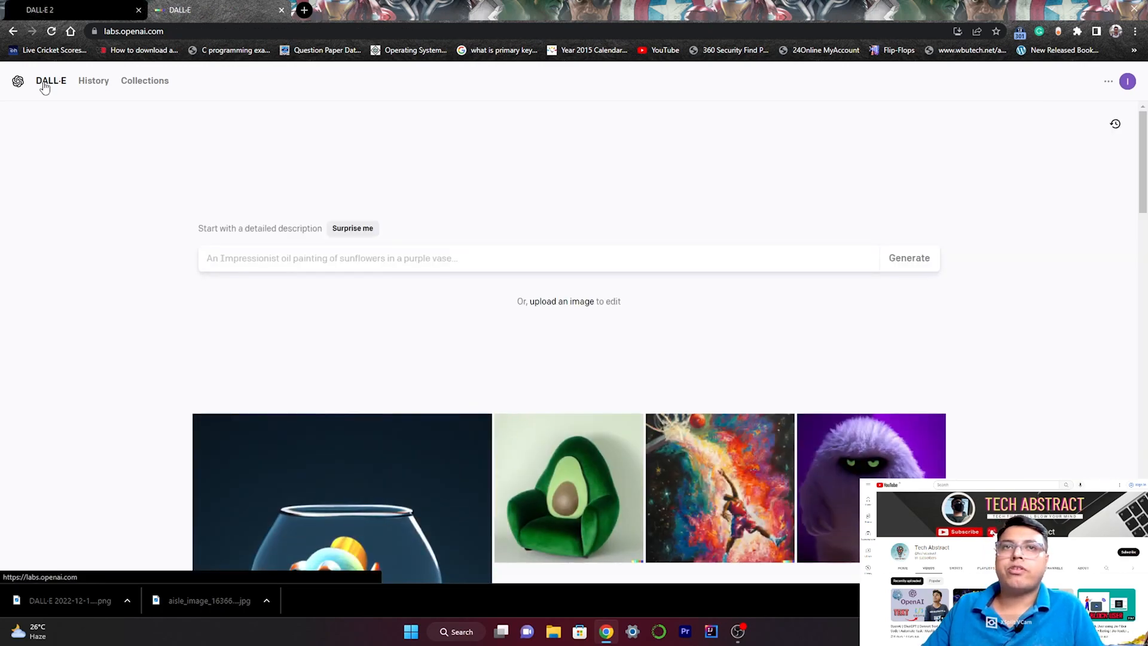
left_click(309, 258)
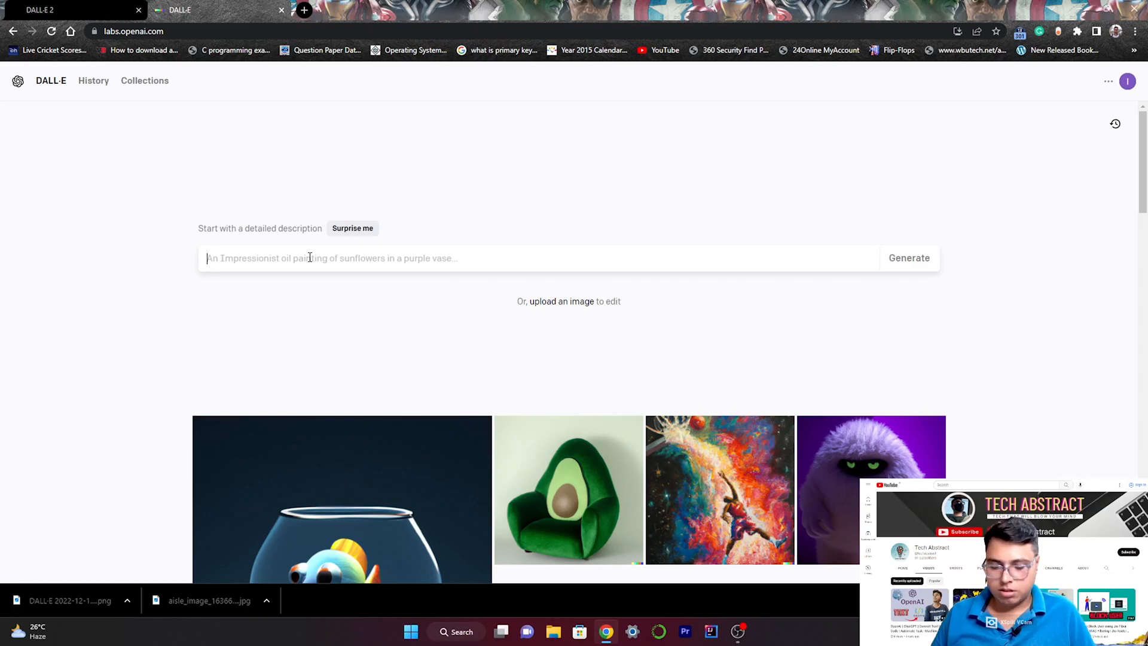
type("a ca")
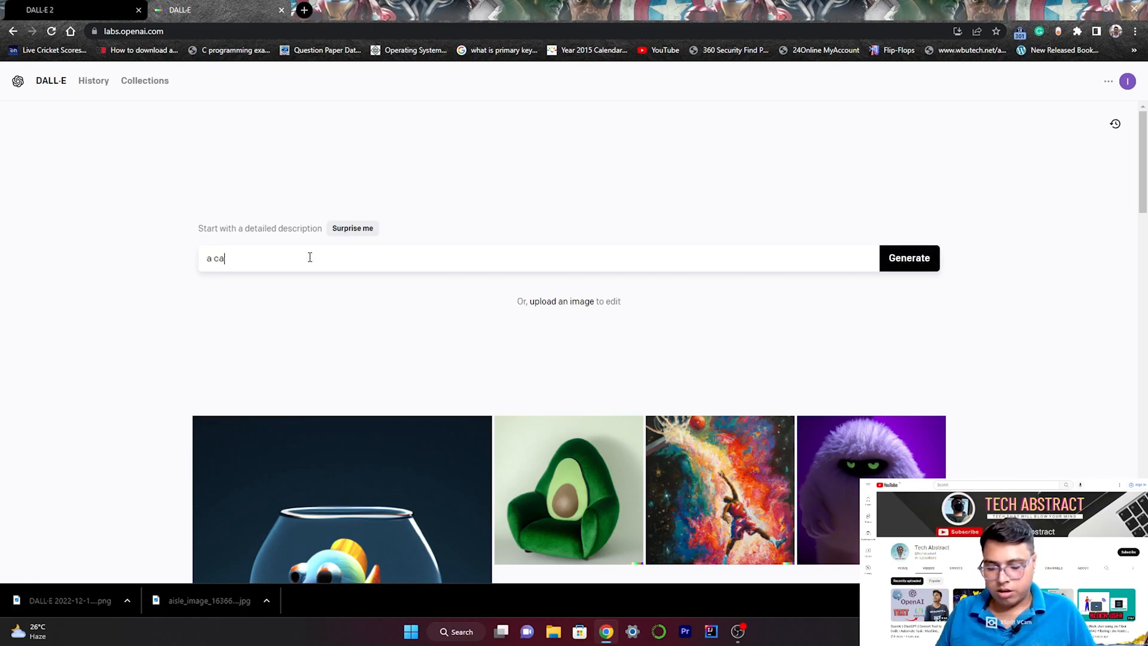
type("r is")
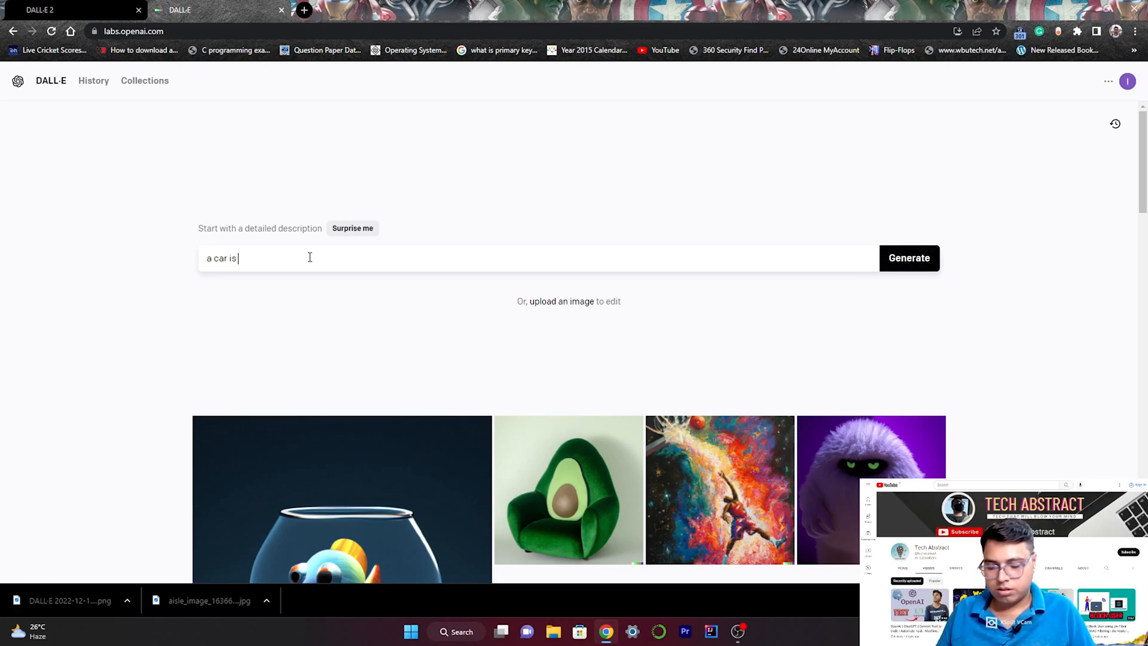
type(" flying ")
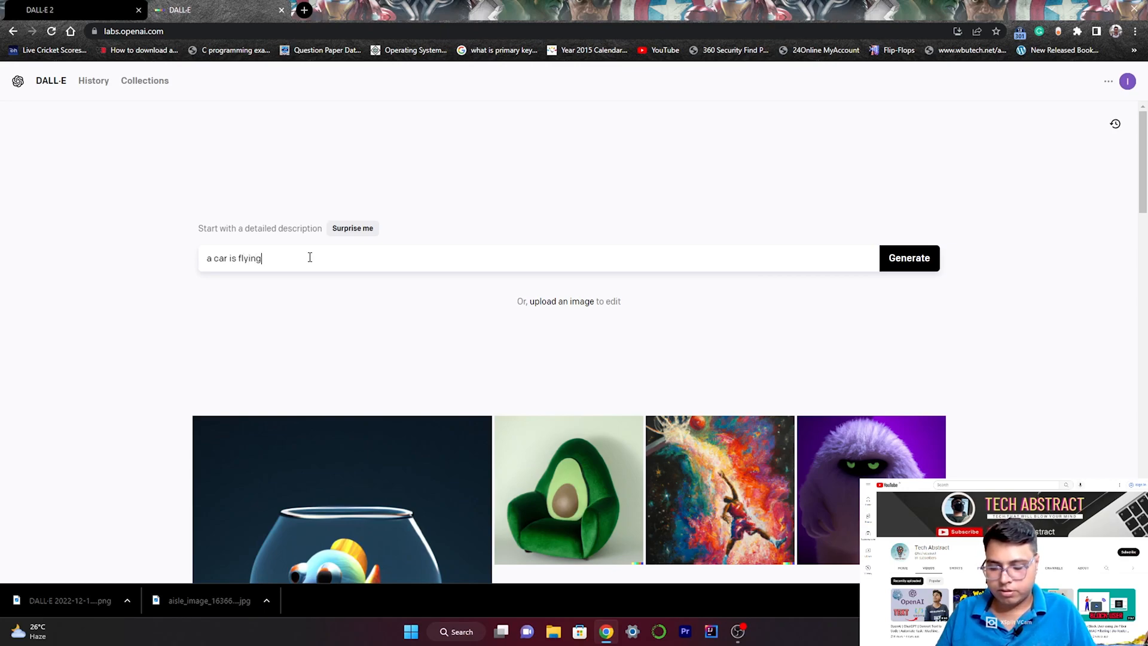
type("over ")
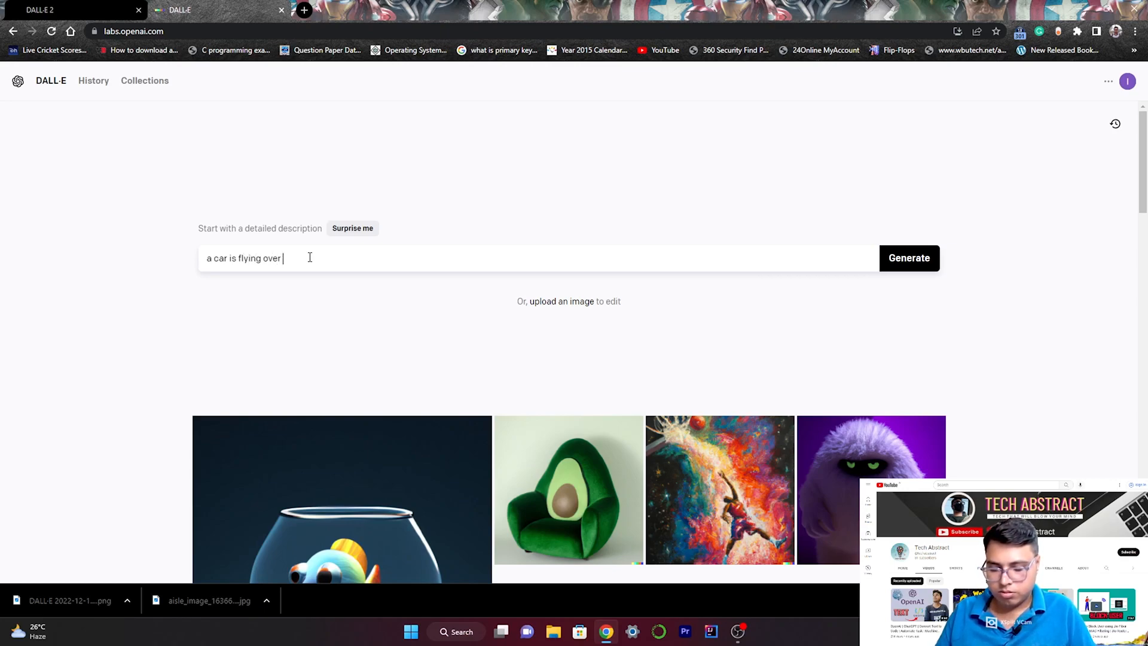
type("the sky")
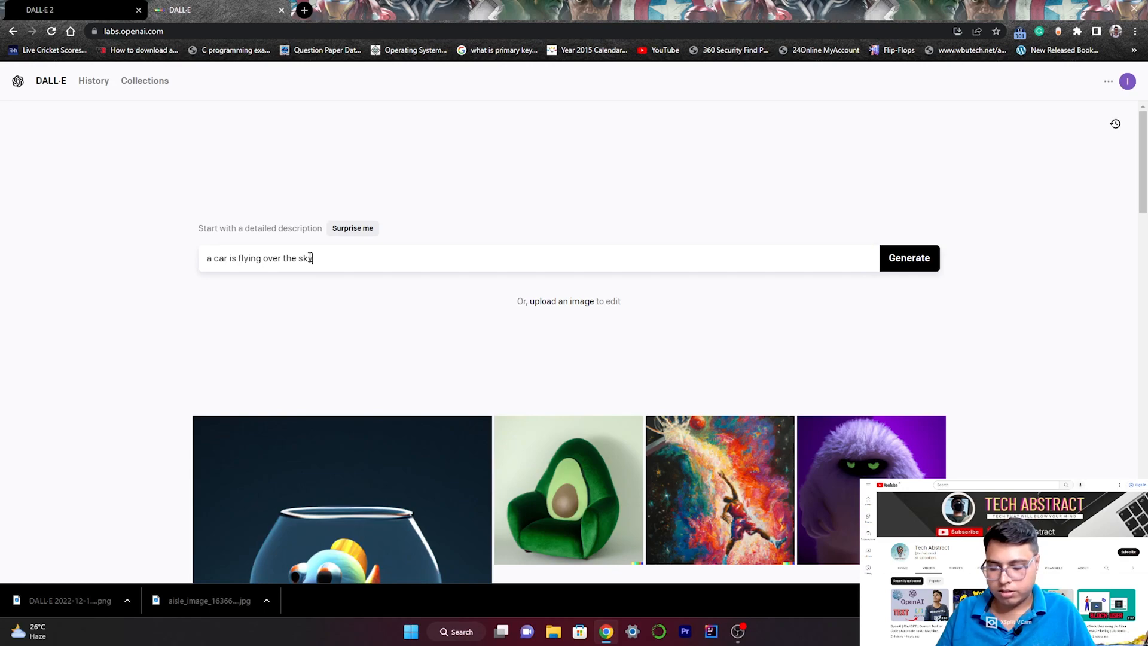
key("Return")
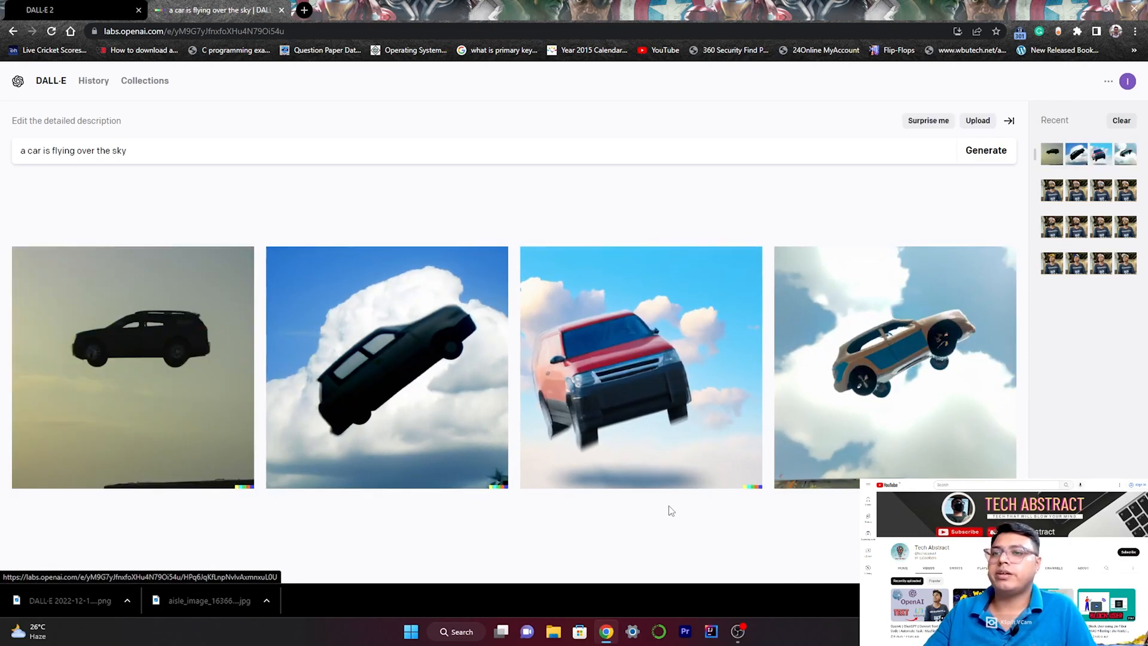
Replace the description with "a teddy bear running to office", generate the images, and create variations of the second result.
left_click(374, 155)
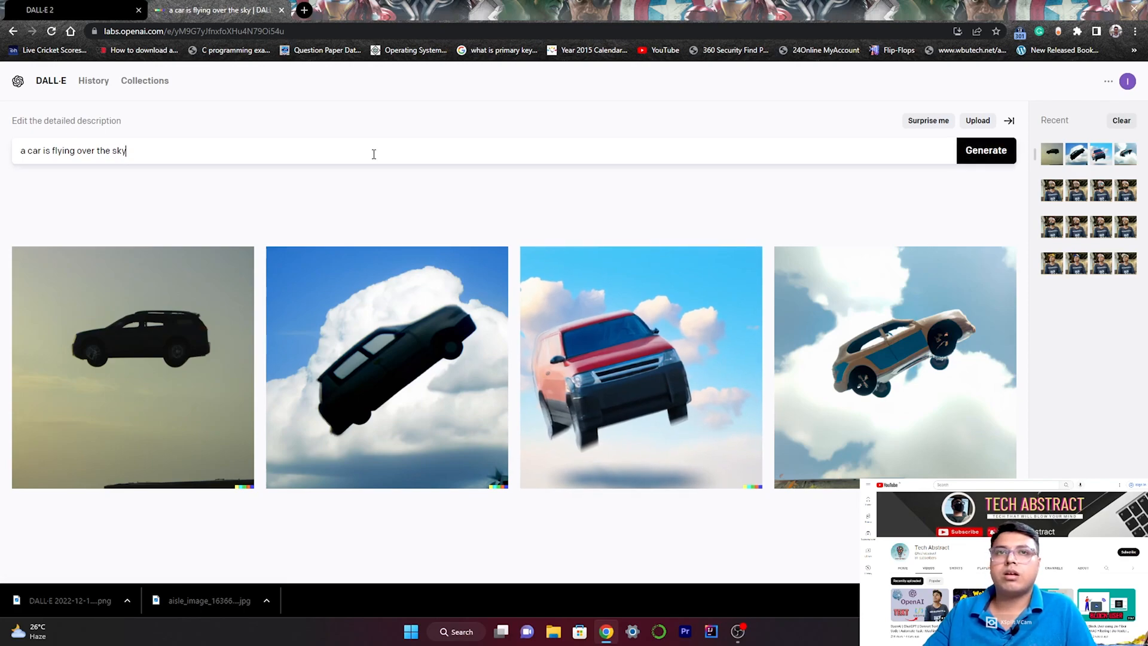
key("BackSpace")
key("BackSpace")
key("BackSpace")
key("BackSpace")
key("BackSpace")
key("BackSpace")
key("BackSpace")
key("BackSpace")
key("BackSpace")
key("BackSpace")
key("BackSpace")
key("BackSpace")
key("BackSpace")
key("BackSpace")
key("BackSpace")
key("BackSpace")
key("BackSpace")
key("BackSpace")
key("BackSpace")
key("BackSpace")
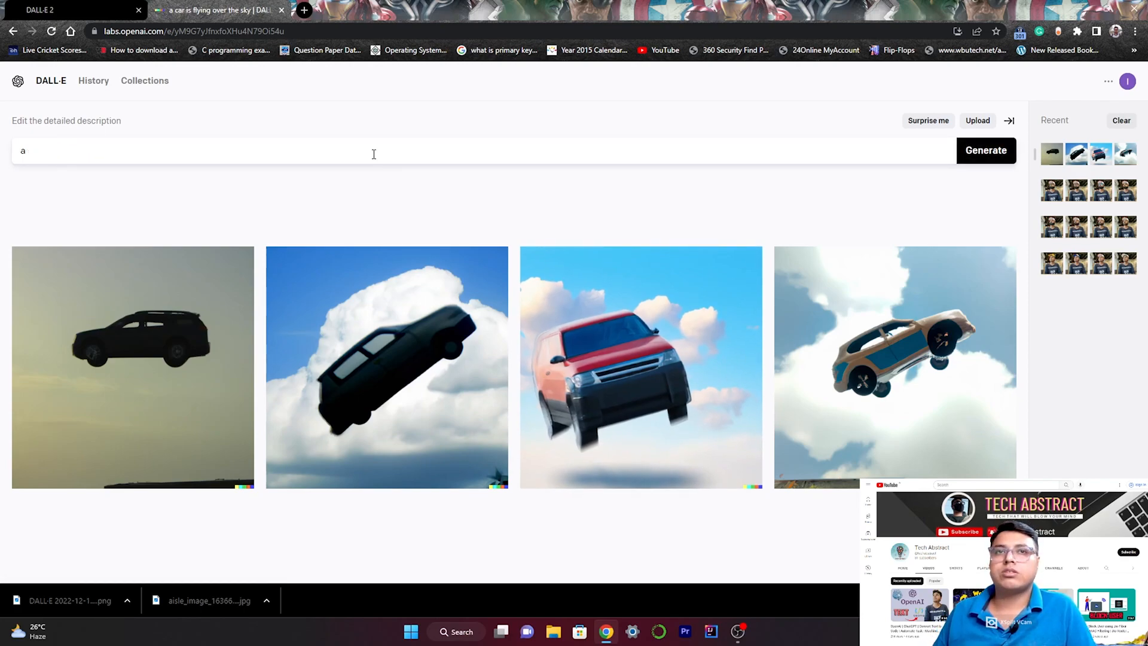
key("BackSpace")
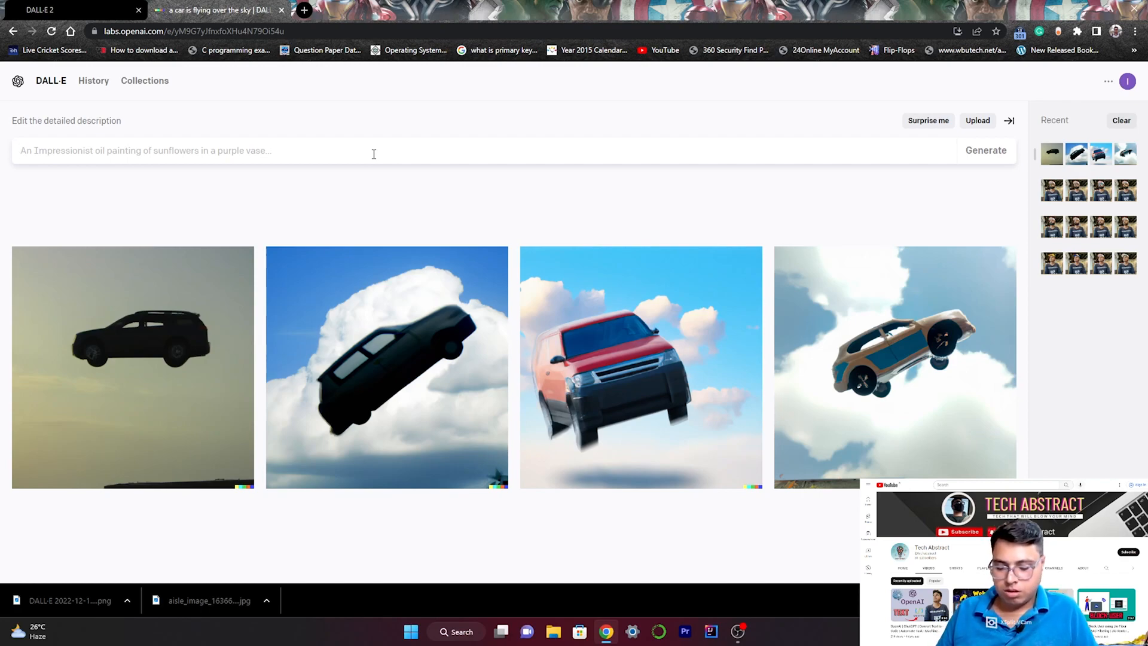
type("a td")
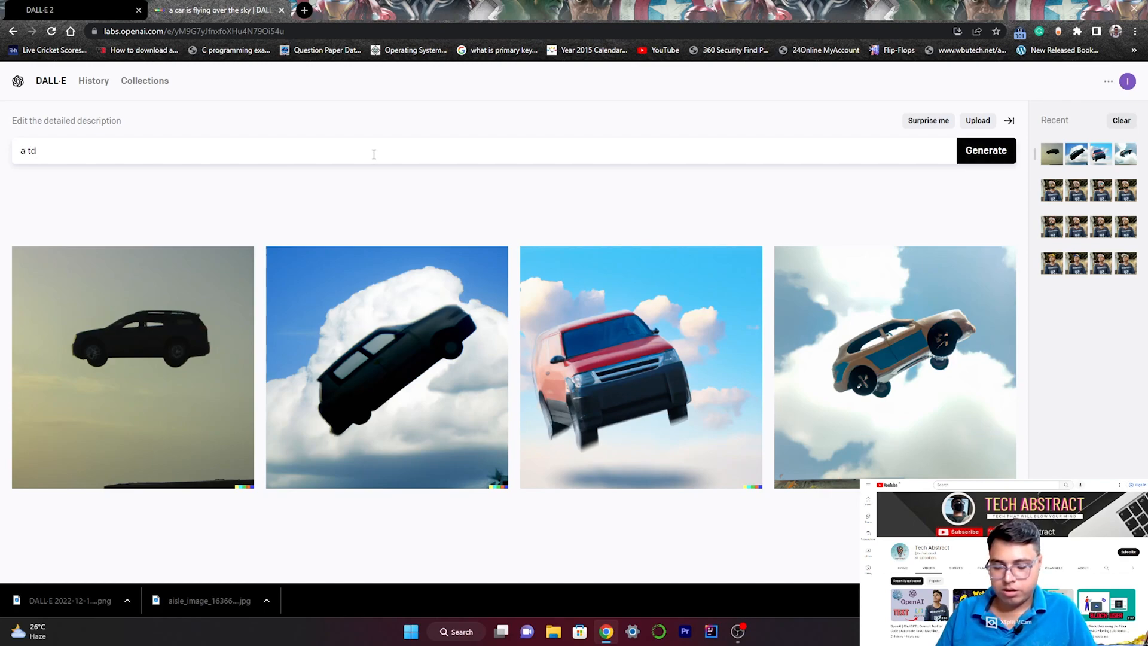
key("BackSpace")
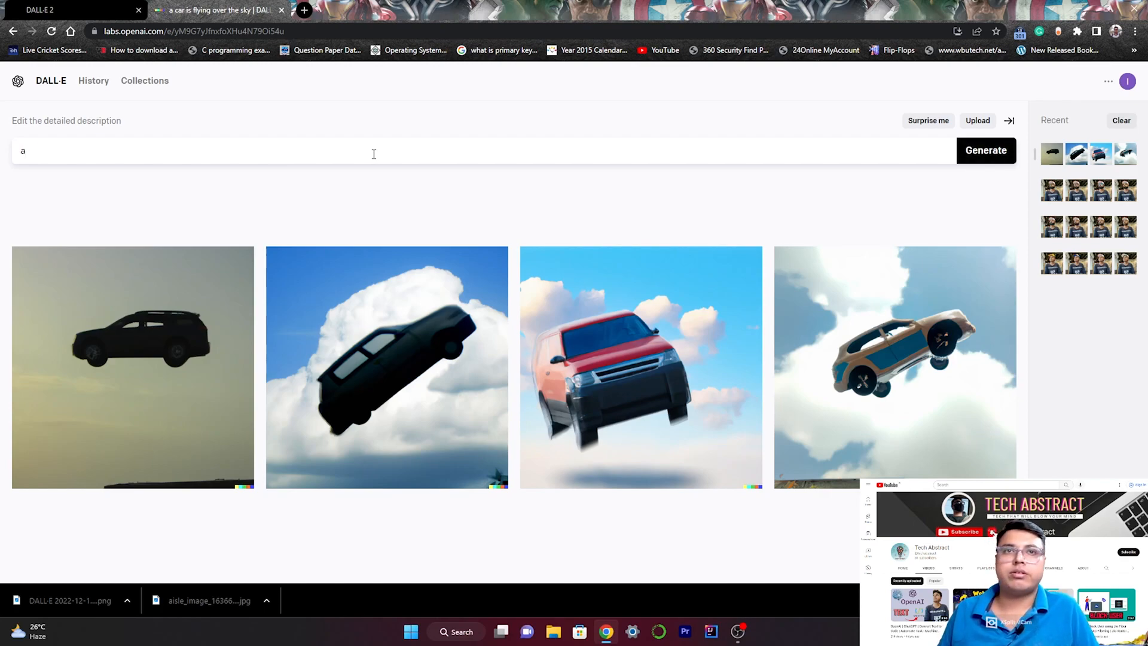
type("de")
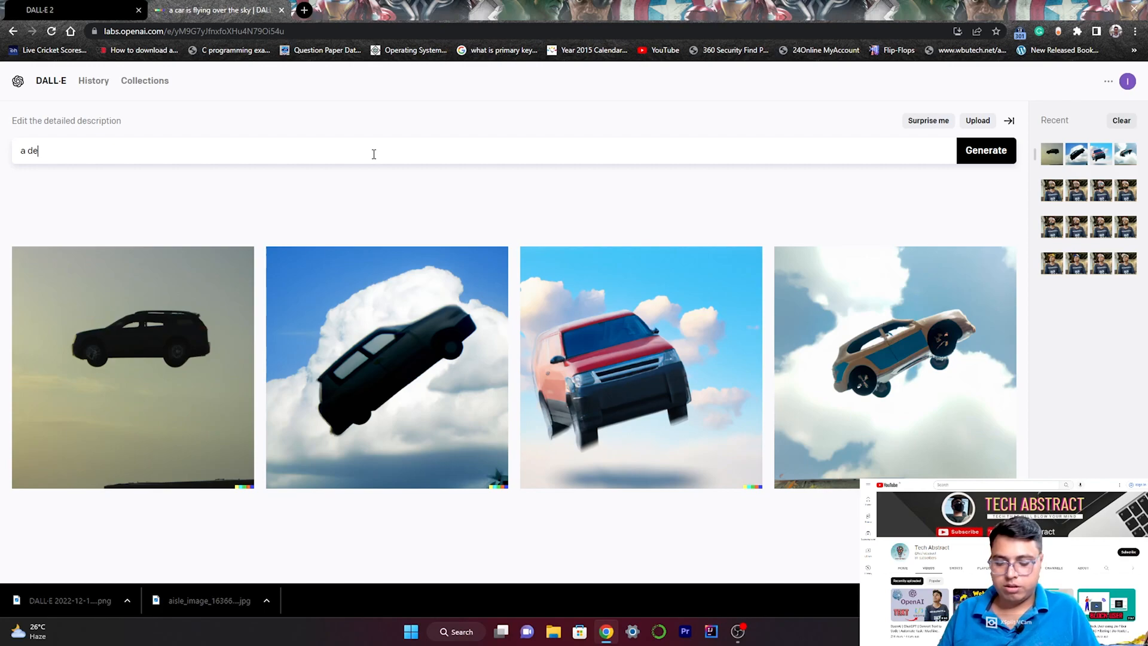
key("BackSpace")
key("BackSpace")
key("BackSpace")
type("teddy")
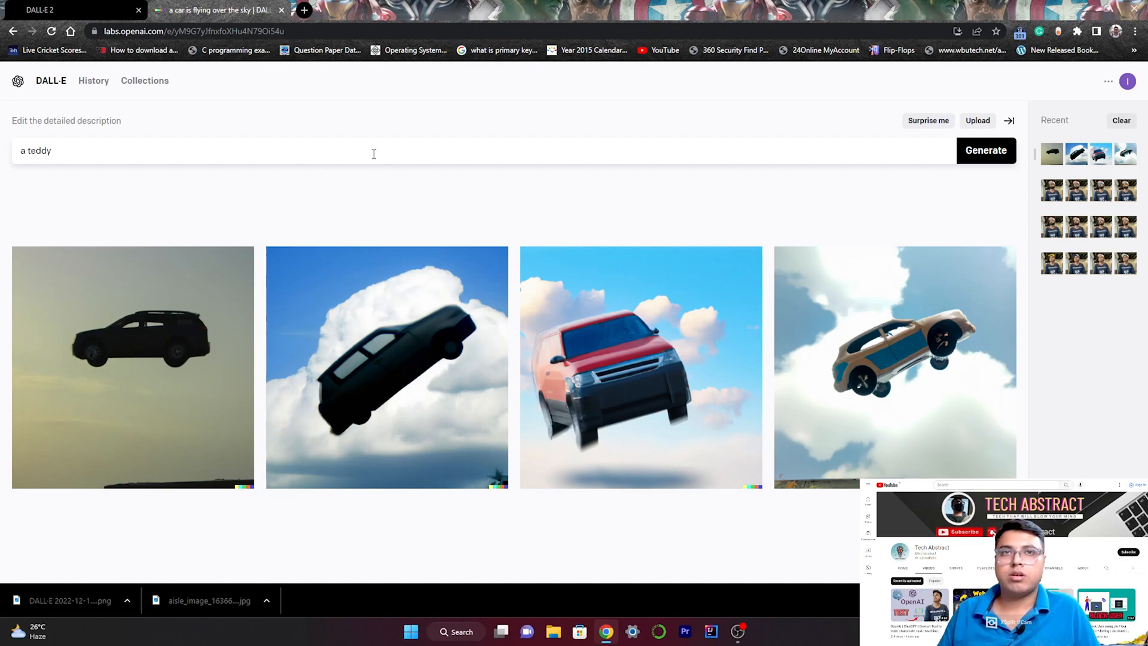
type(" bear")
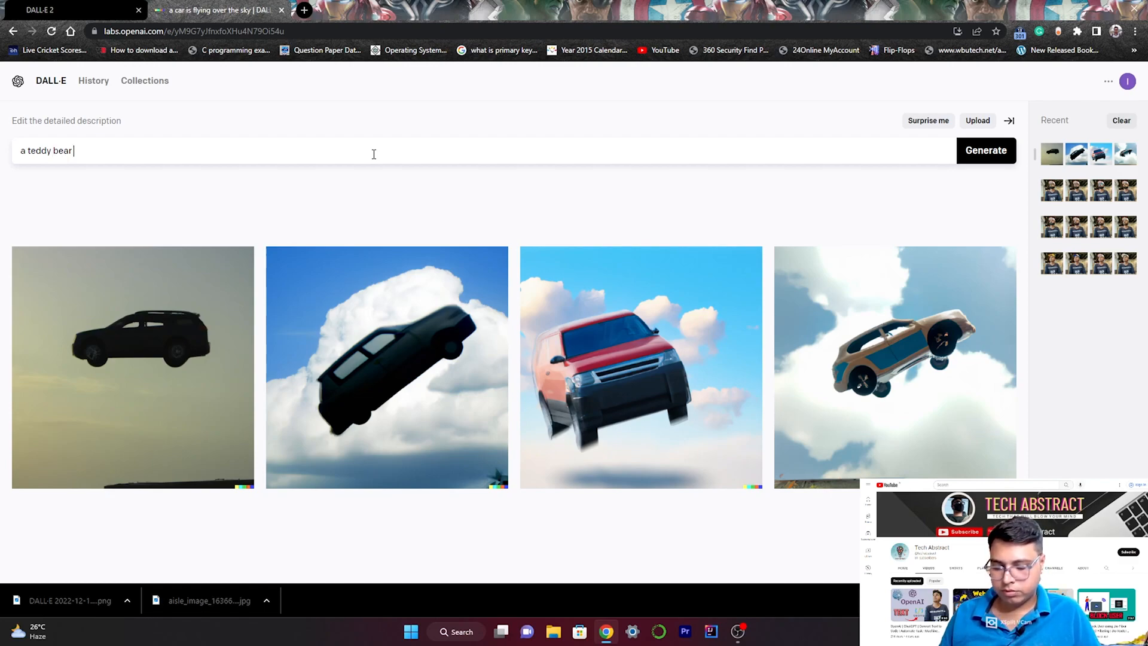
type(" running")
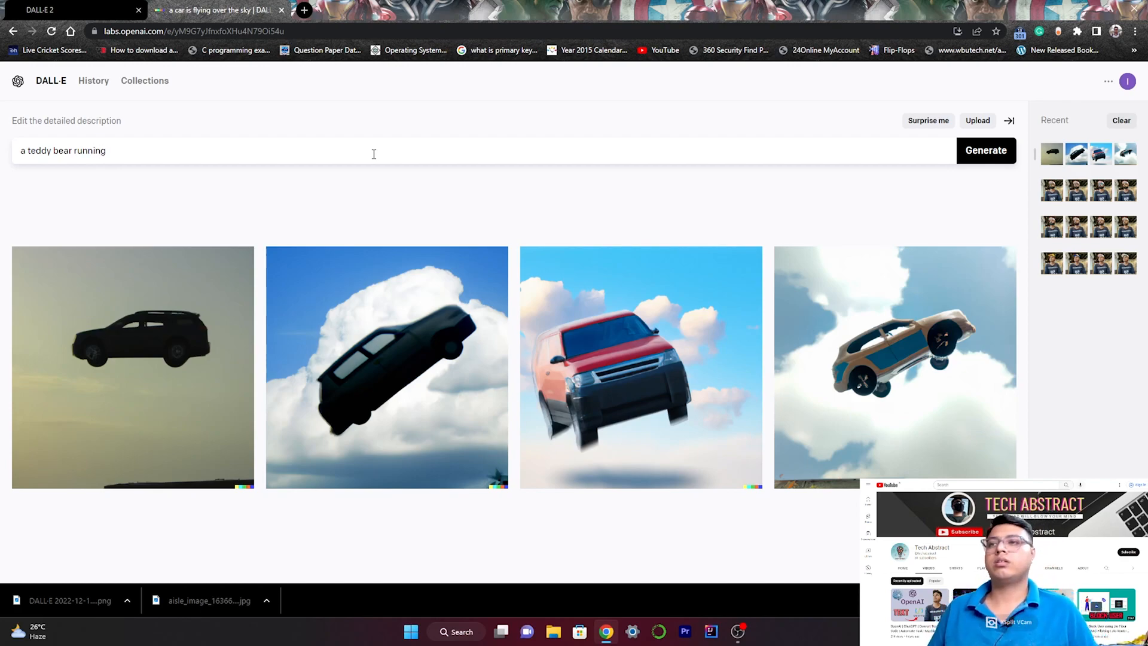
type("to office")
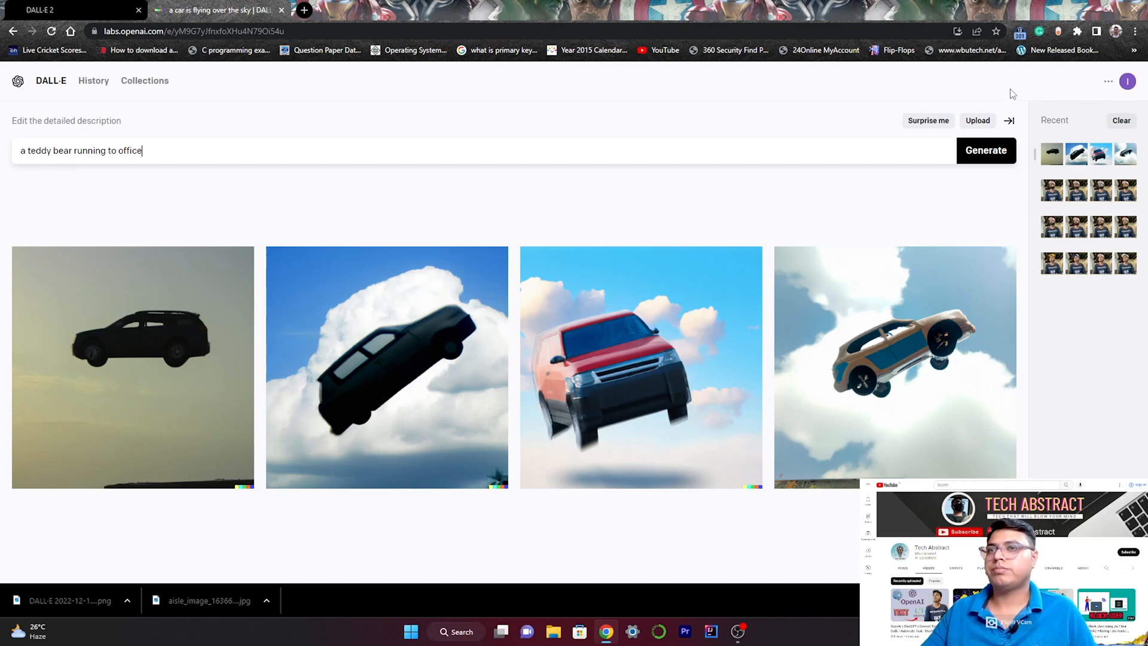
left_click(980, 159)
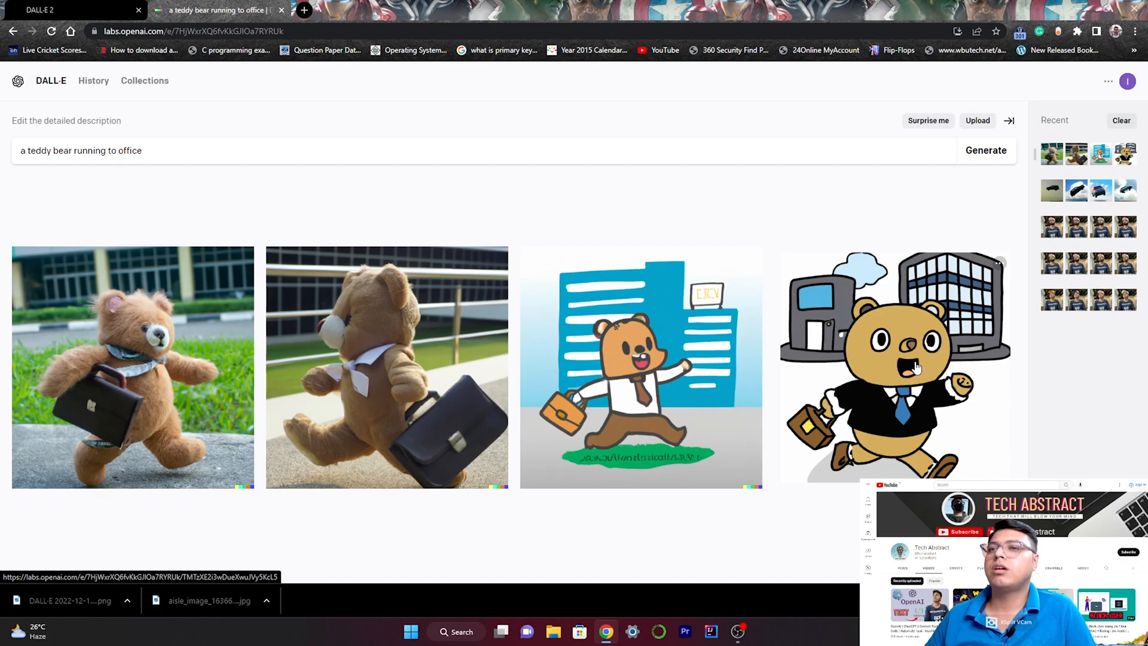
left_click(374, 344)
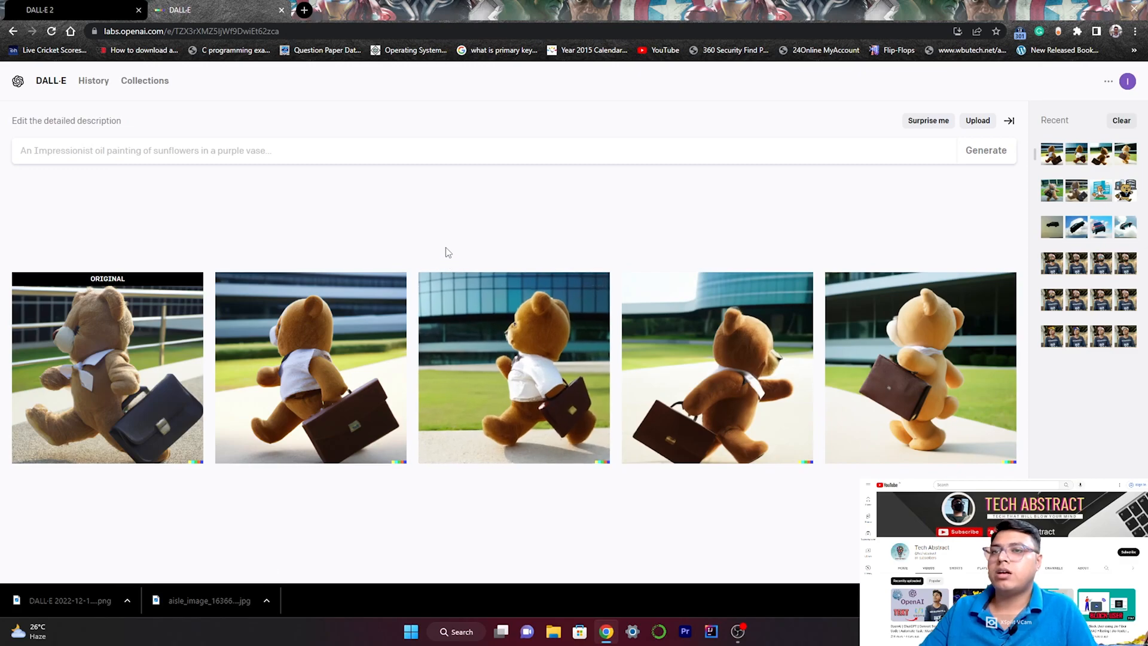
Generate new images from the description "a monkey driving cycle".
left_click(425, 152)
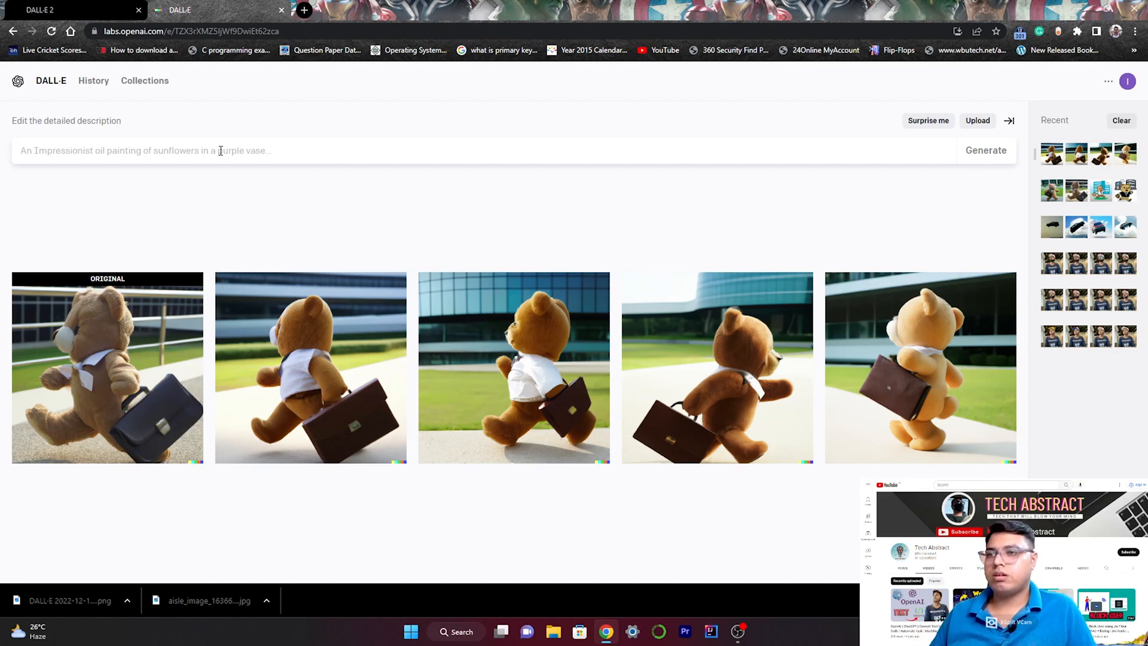
type("a")
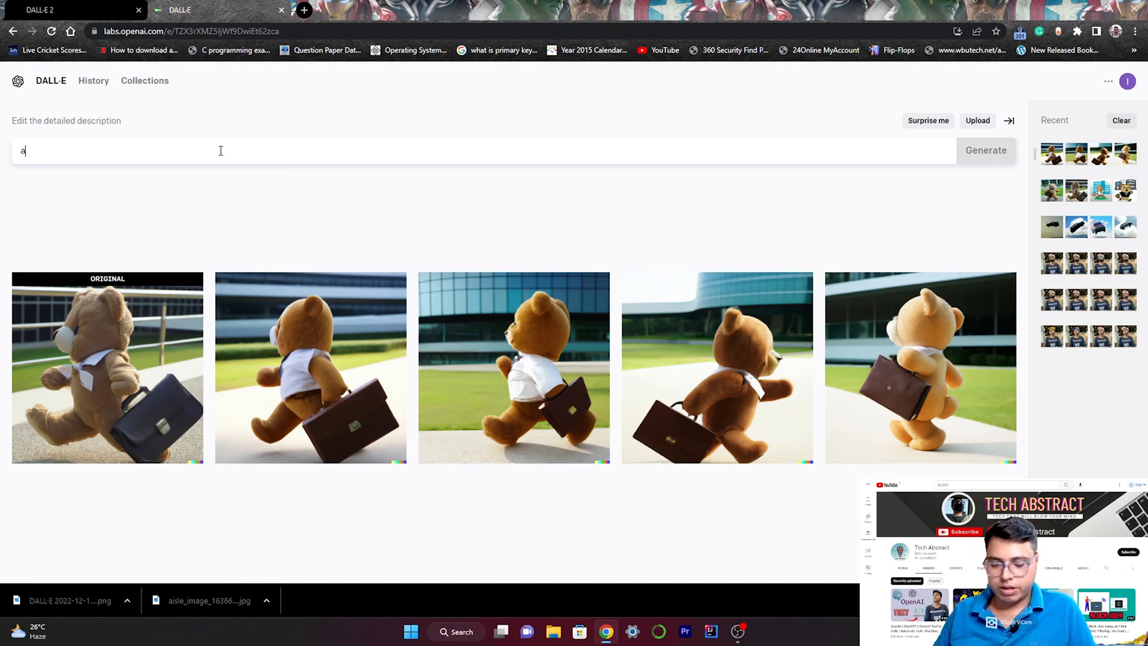
type(" monkey")
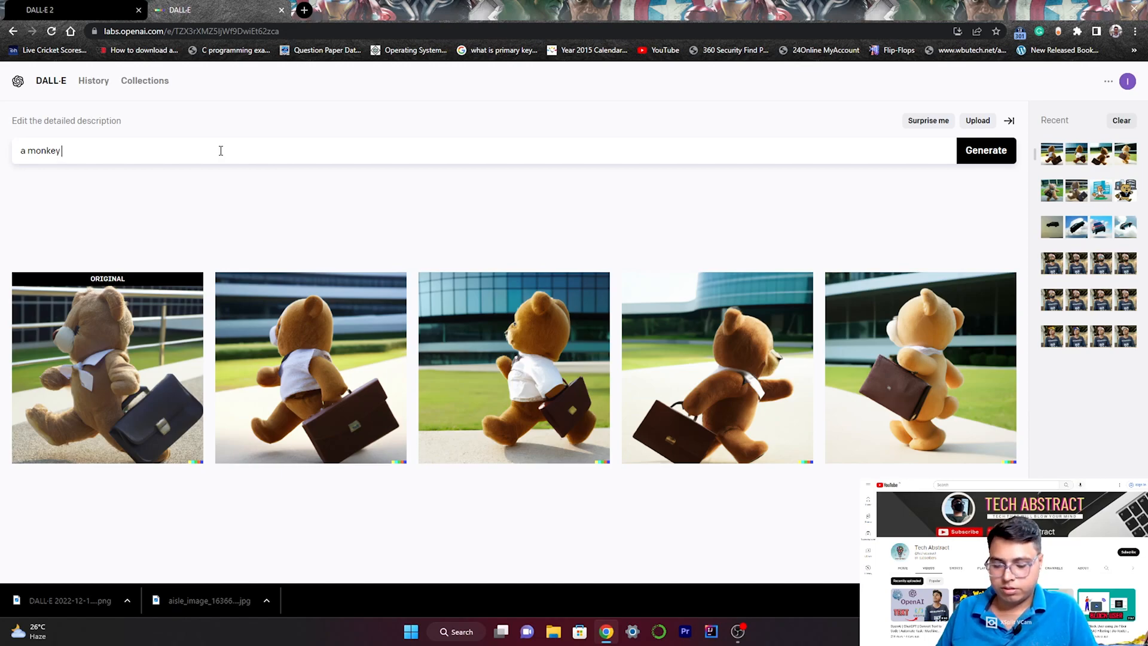
type(" driving ")
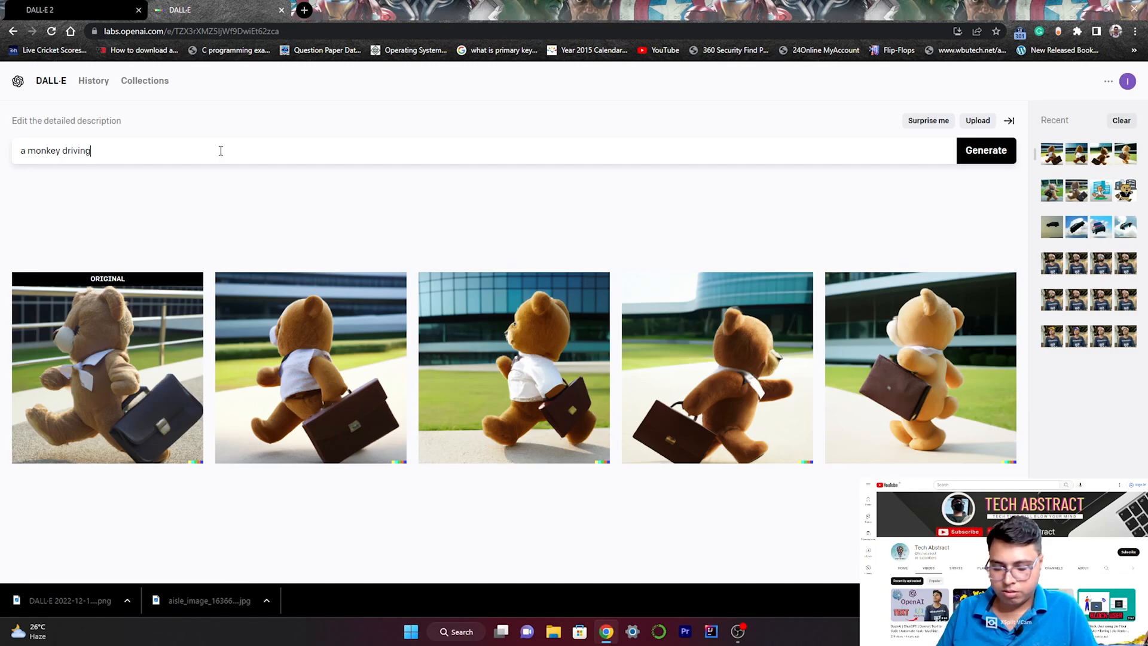
type("cycle")
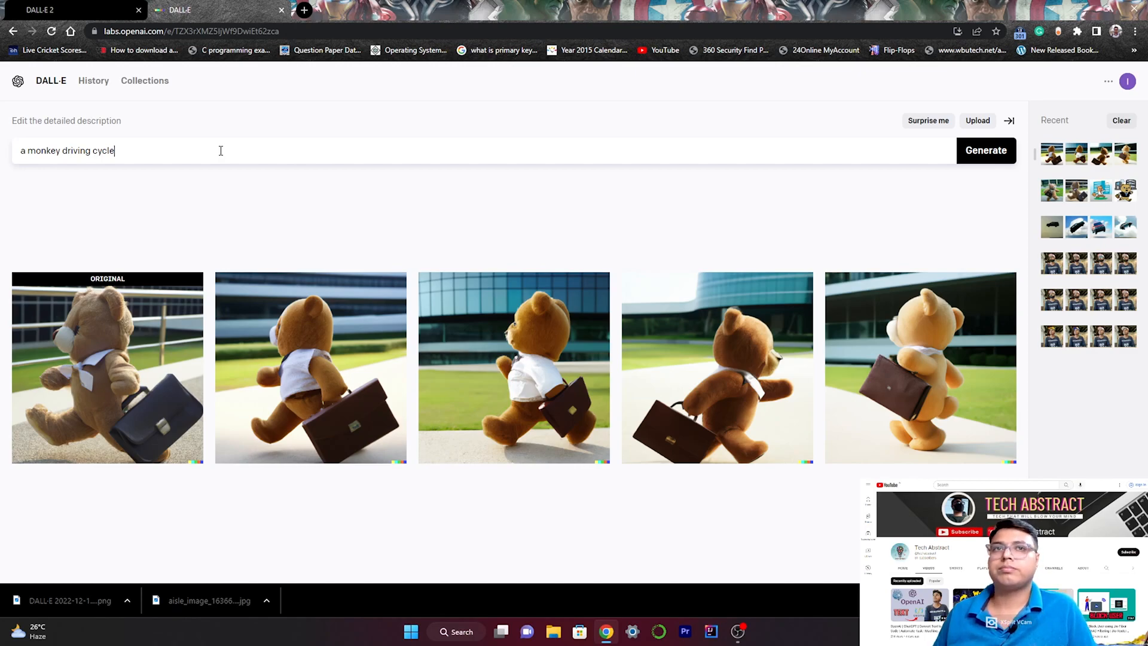
key("Return")
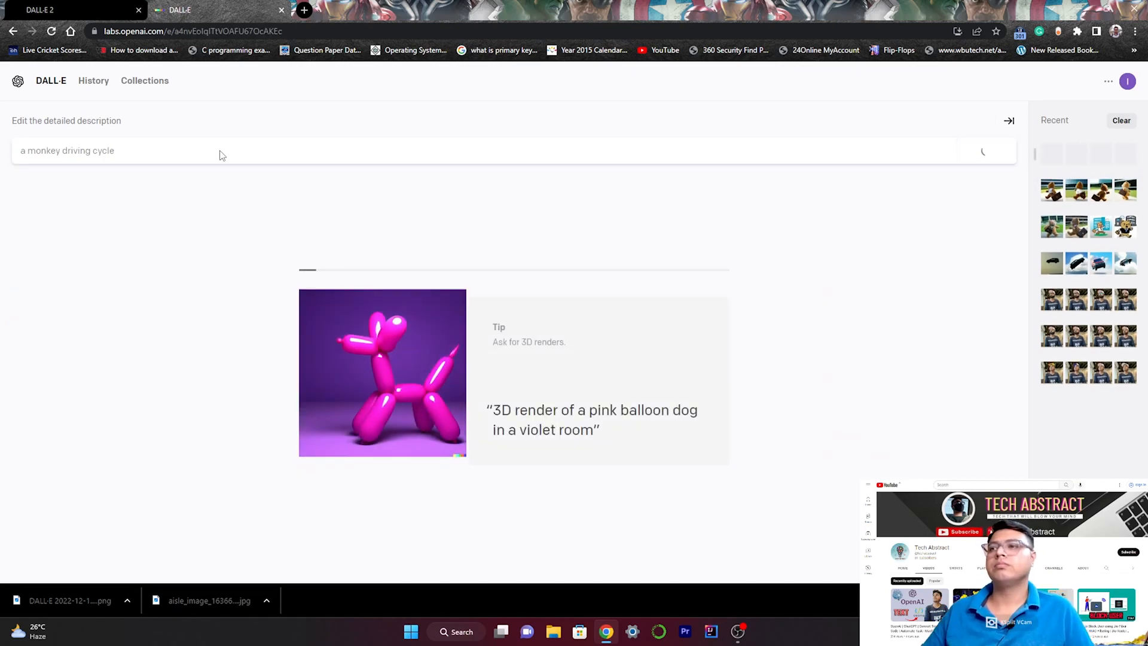